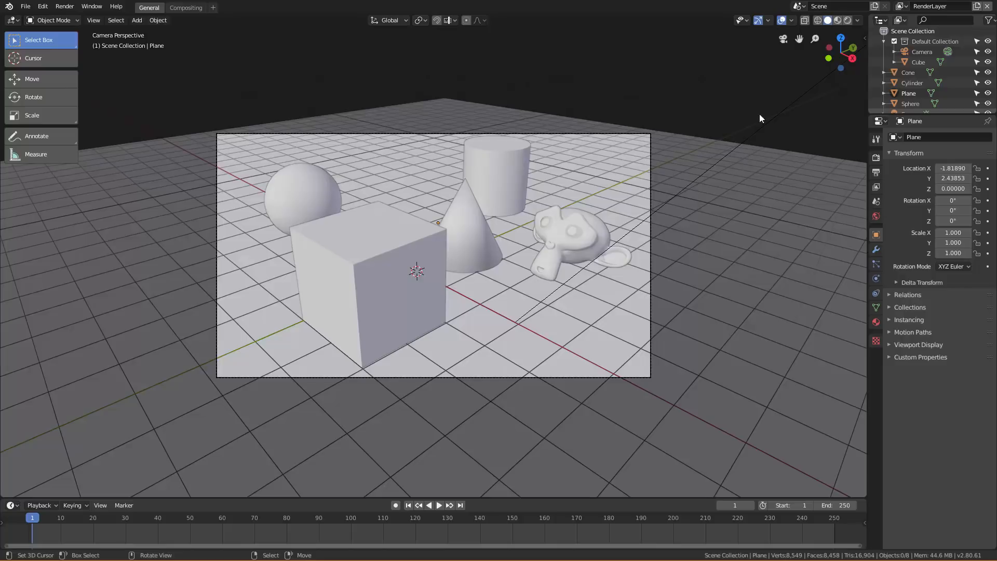
Preview the scene in rendered shading and inspect the yellow cylinder and monkey head by selecting each.
left_click(849, 20)
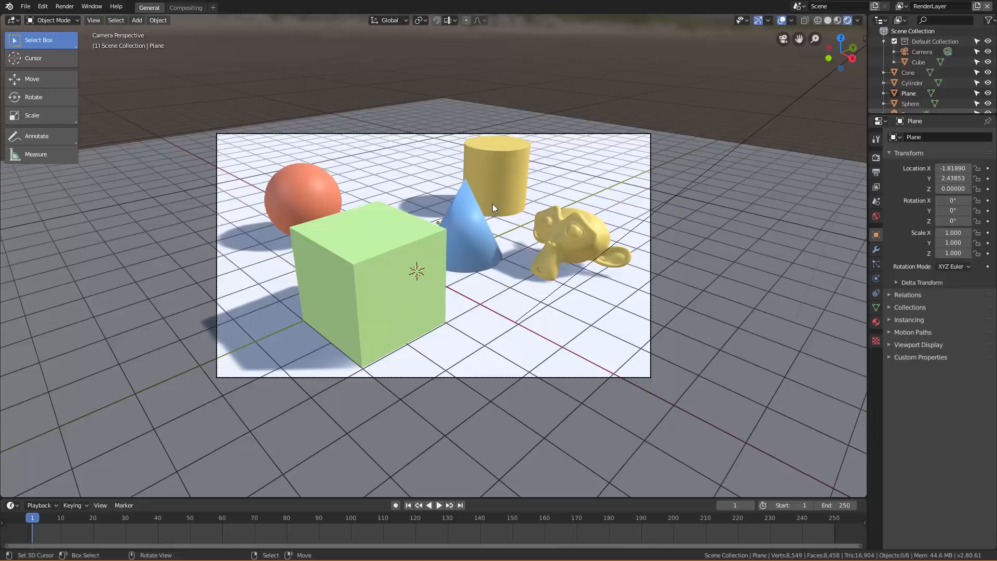
left_click(507, 173)
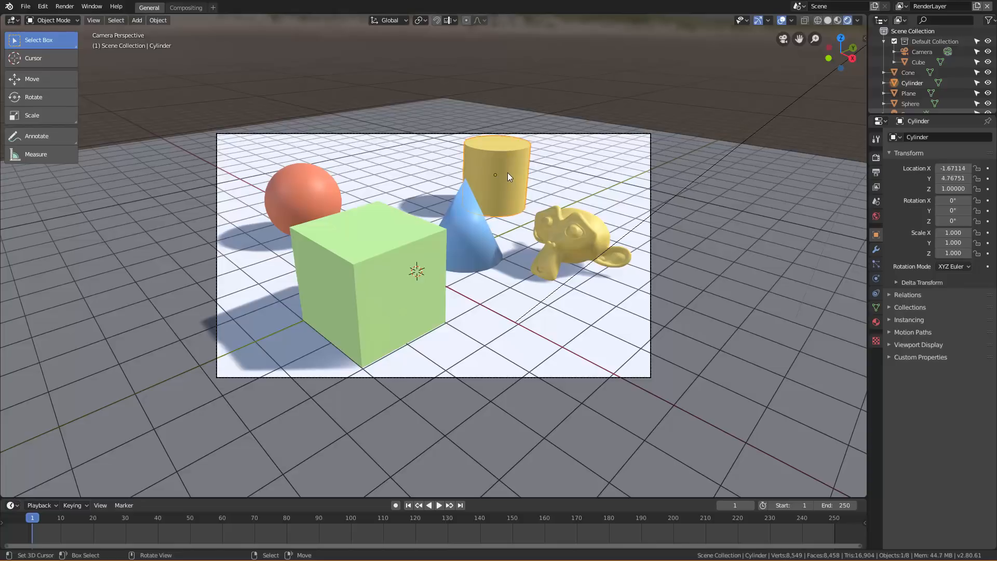
left_click(571, 245)
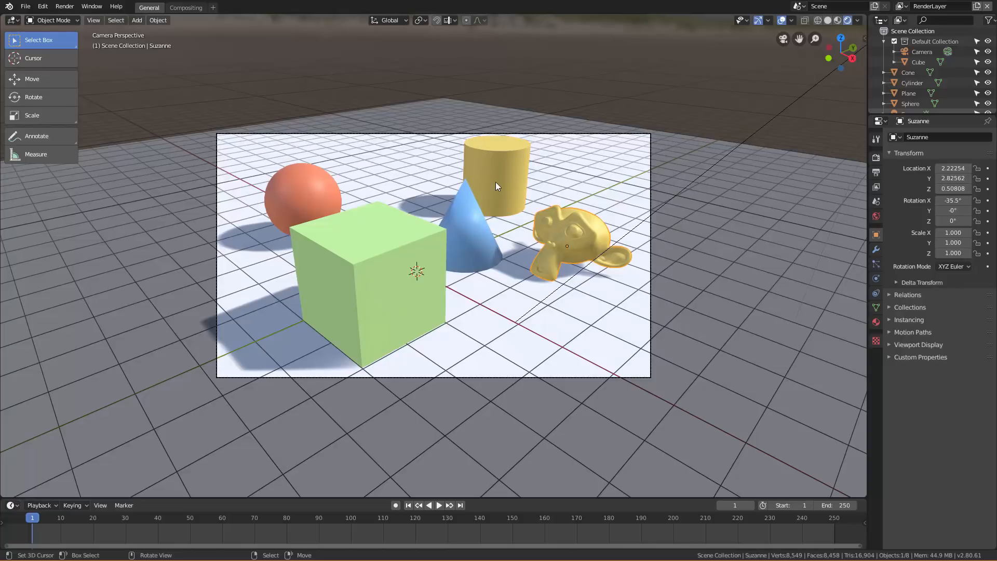
right_click(496, 182)
right_click(581, 232)
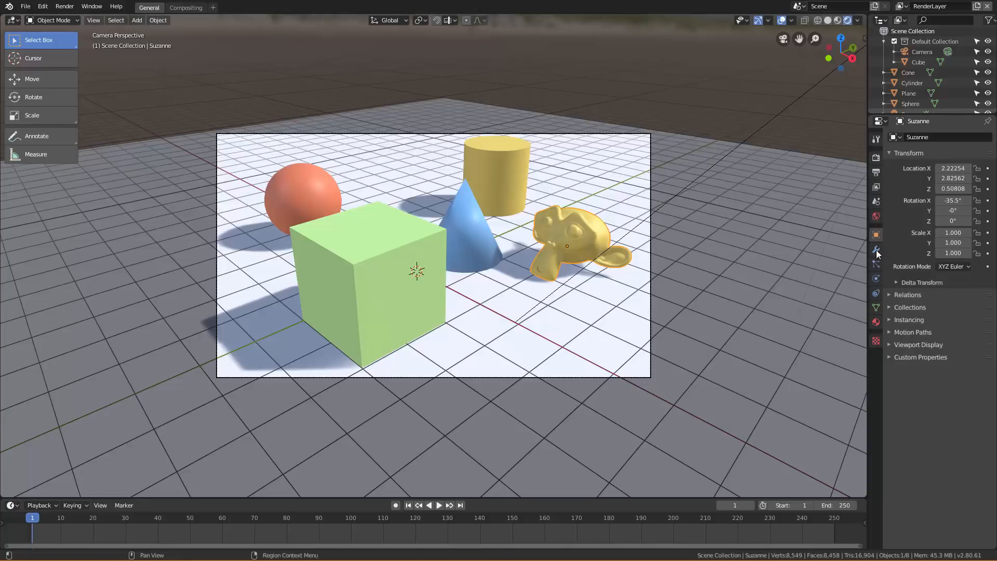
Set the render engine to Cycles and return the viewport to solid shading.
left_click(876, 159)
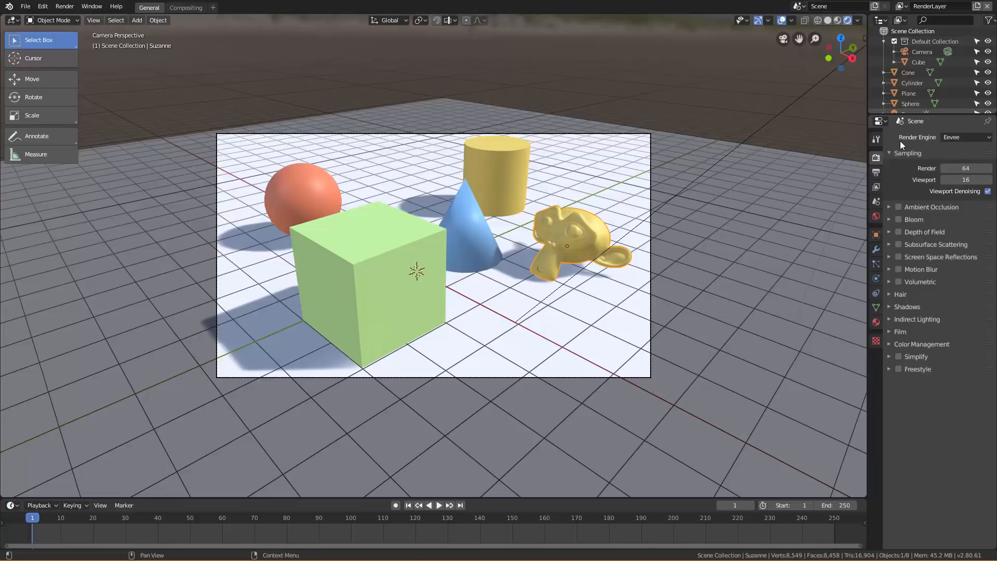
left_click(952, 136)
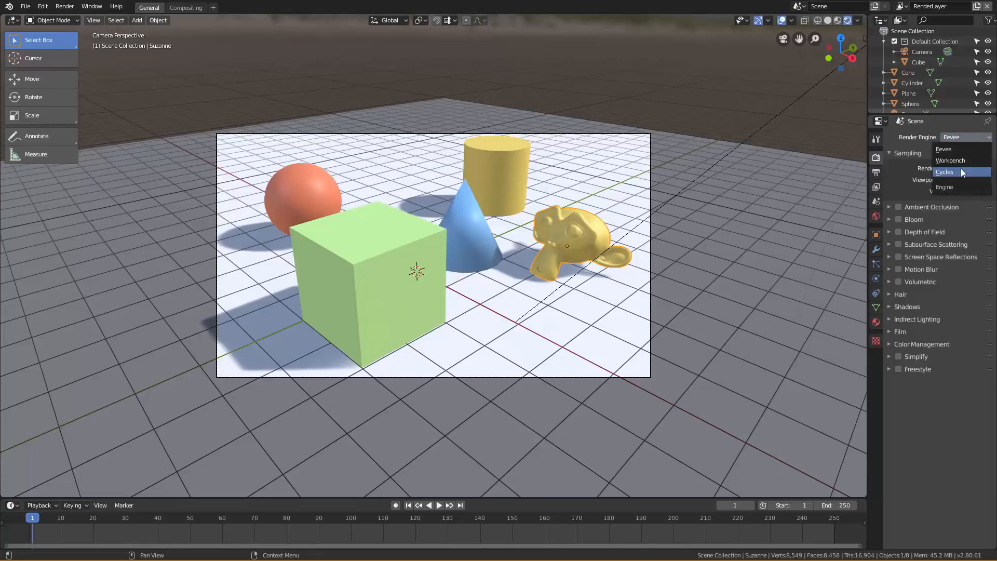
key("Return")
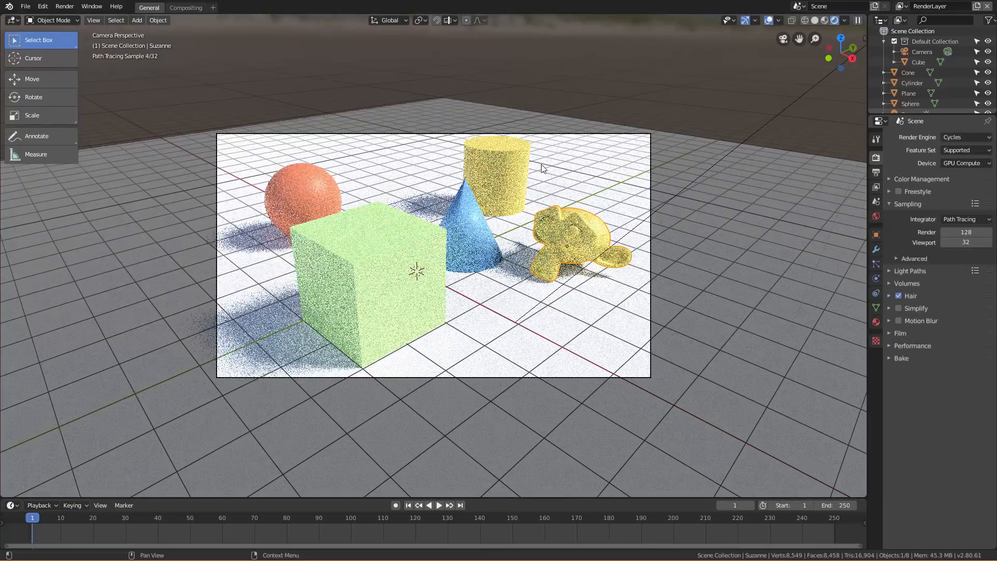
left_click(813, 19)
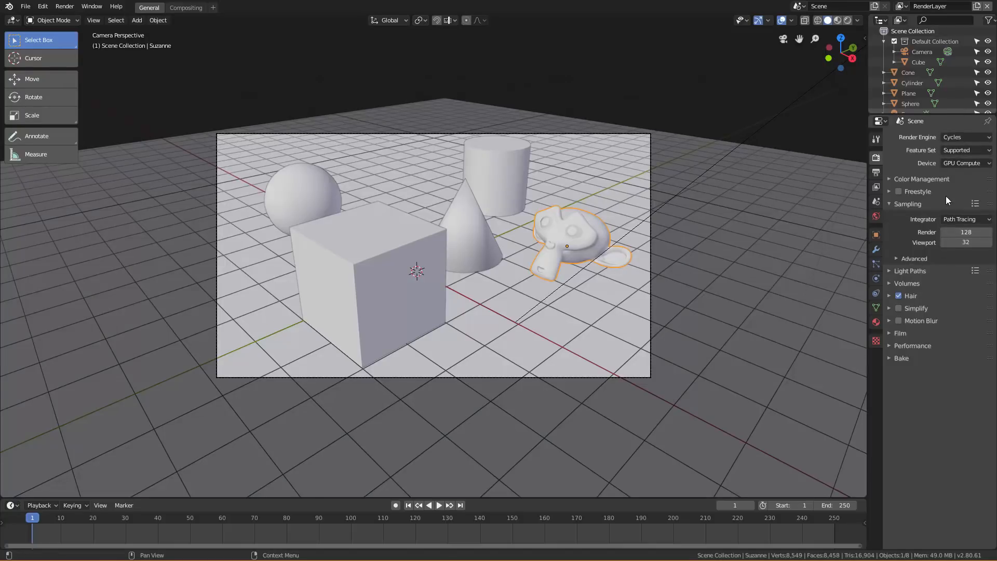
Enable the Cryptomatte Object and Material passes for the view layer and render the current frame.
left_click(877, 188)
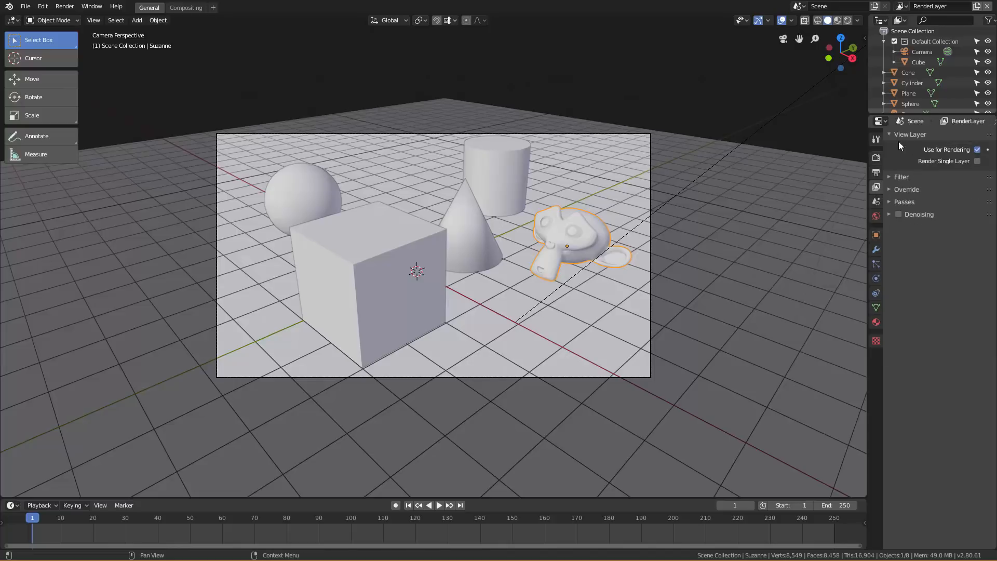
left_click(891, 202)
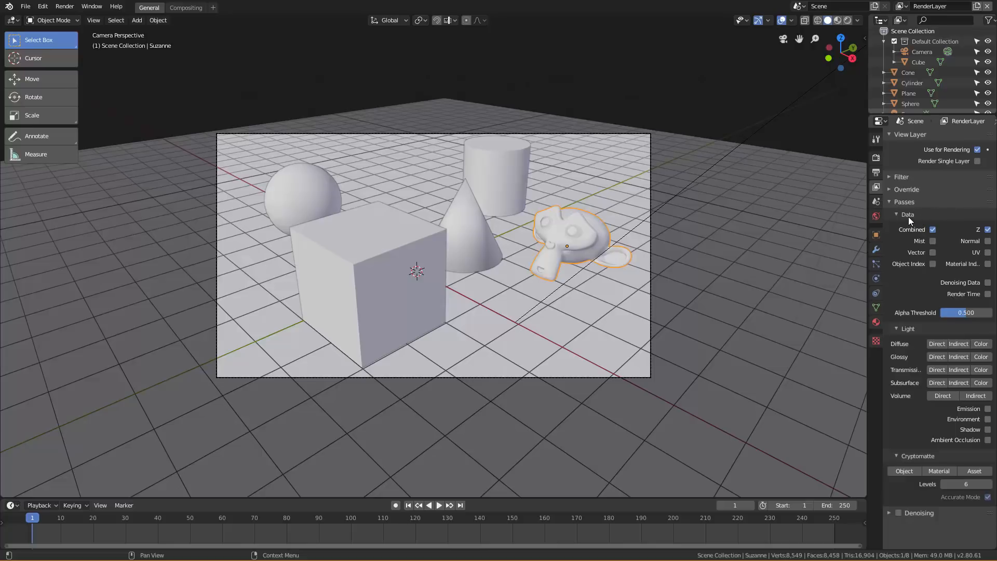
left_click(906, 216)
left_click(904, 229)
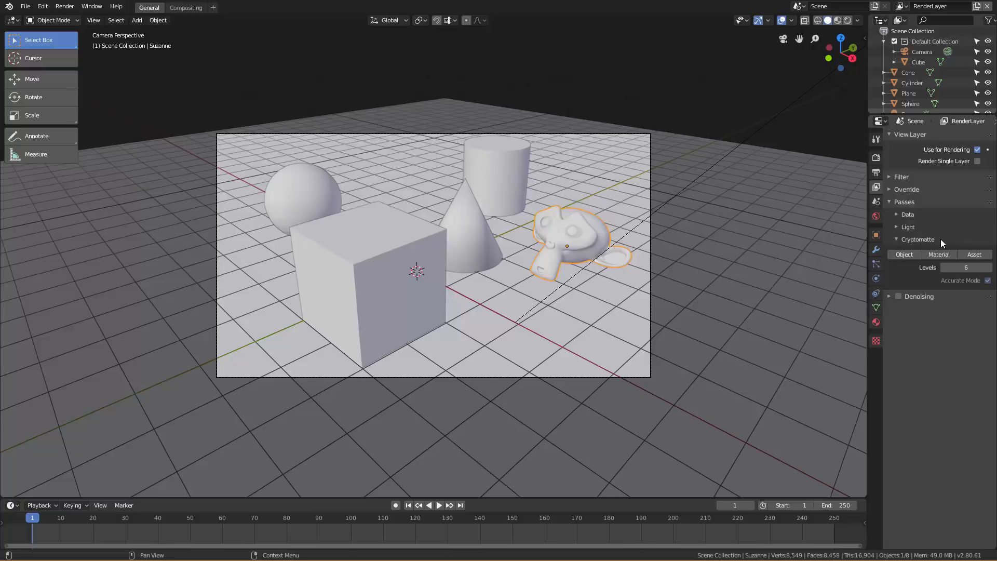
left_click(900, 226)
left_click(901, 215)
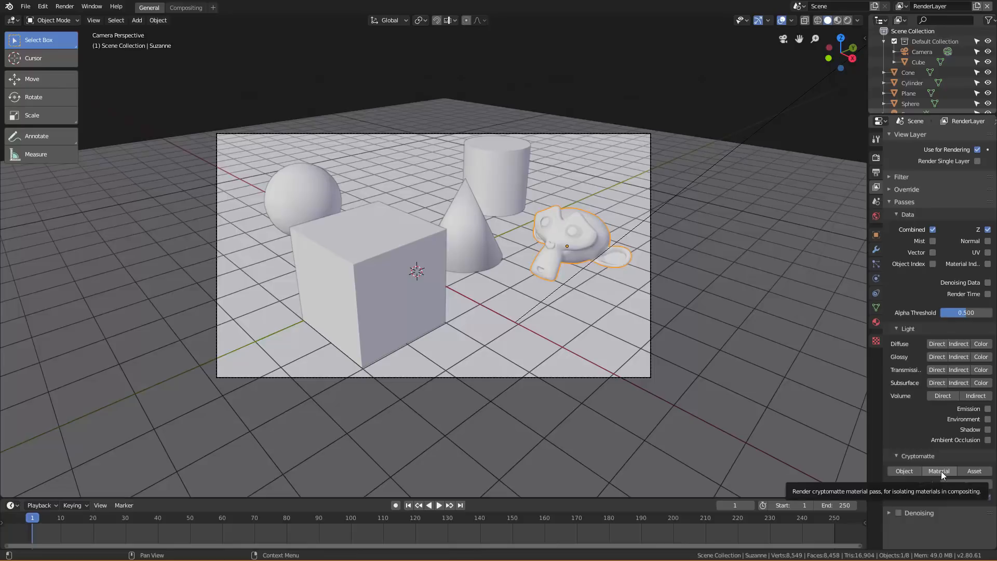
left_click(911, 471)
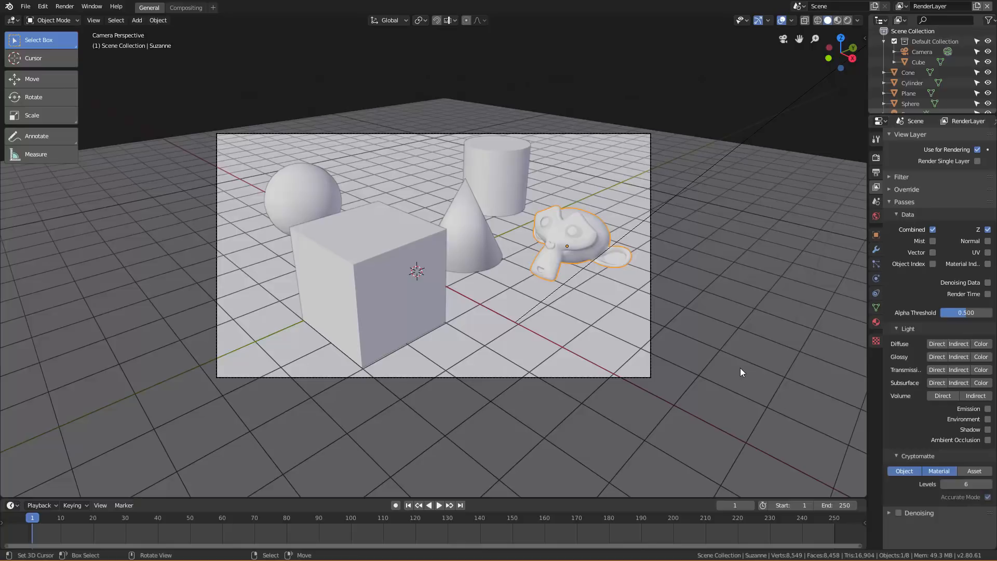
key("F12")
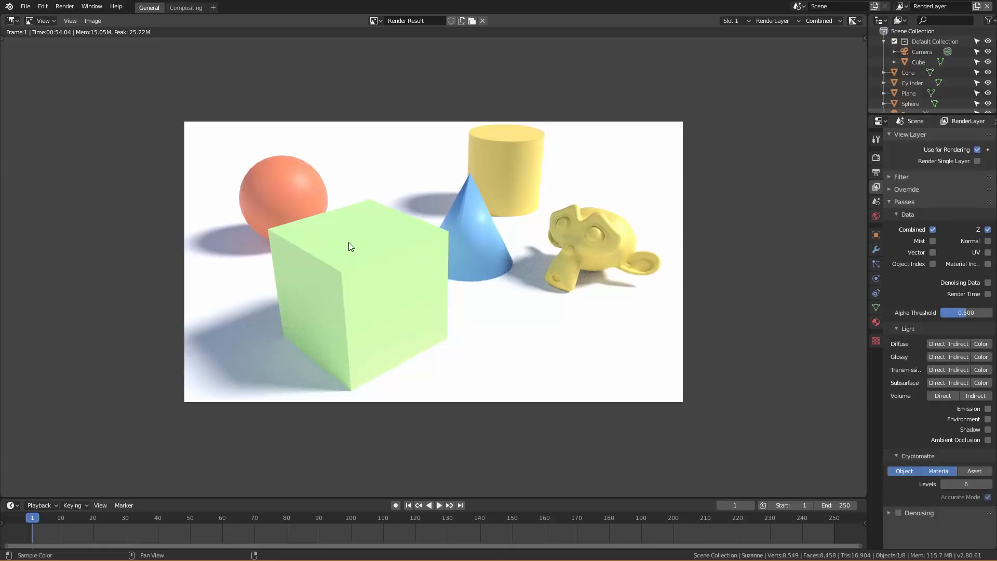
Switch the render result area to the Compositor and enable Use Nodes and Backdrop.
left_click(18, 22)
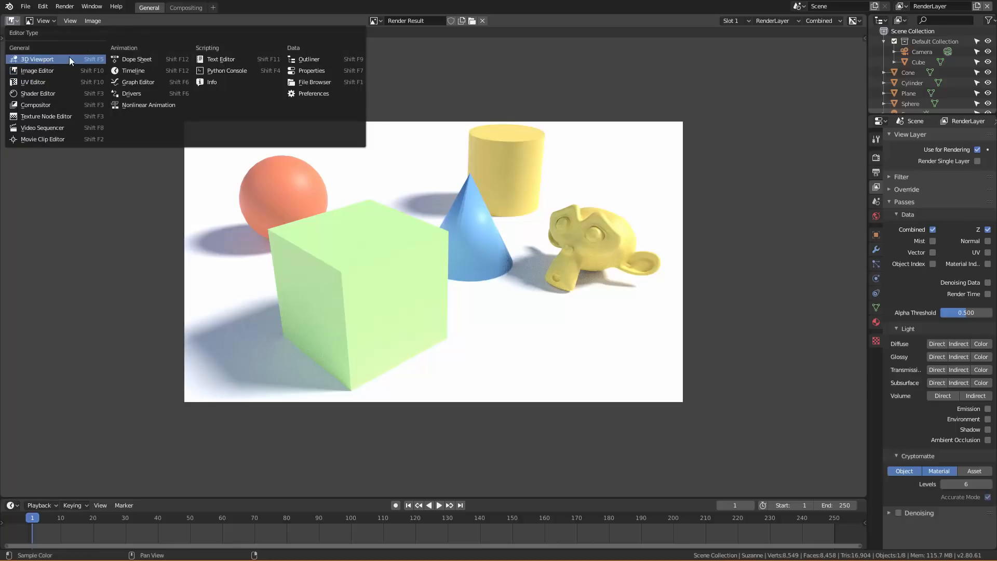
left_click(52, 105)
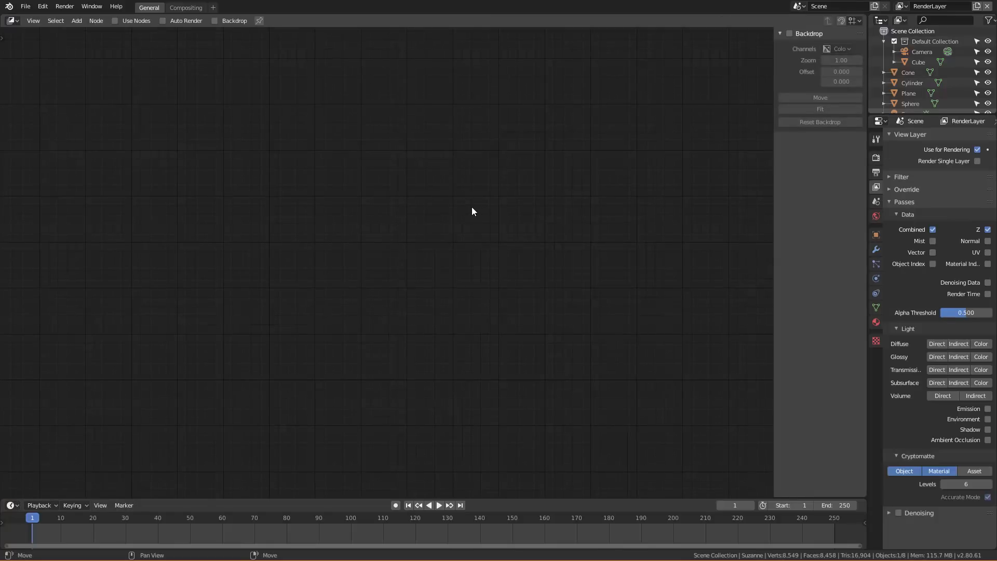
left_click(114, 21)
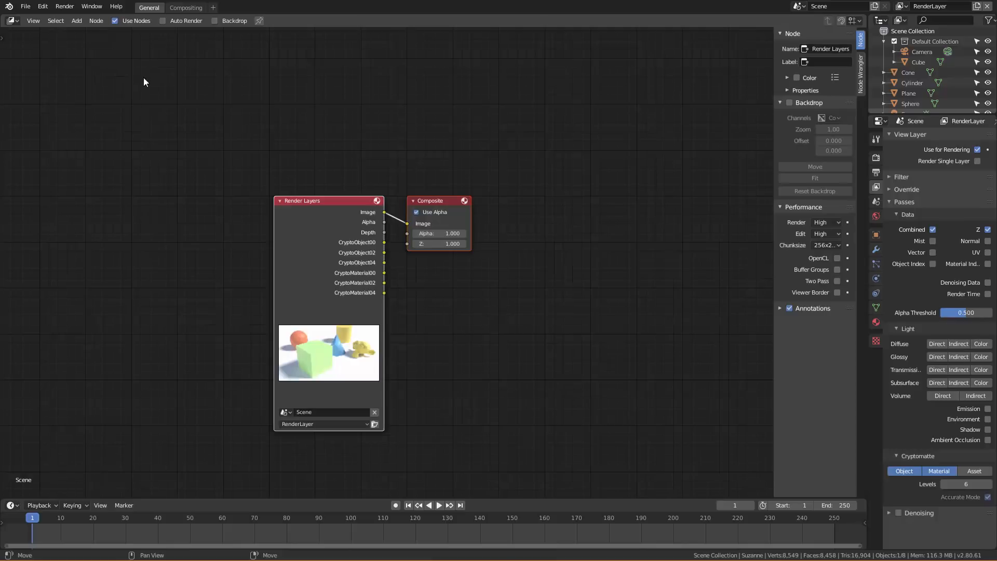
left_click(215, 23)
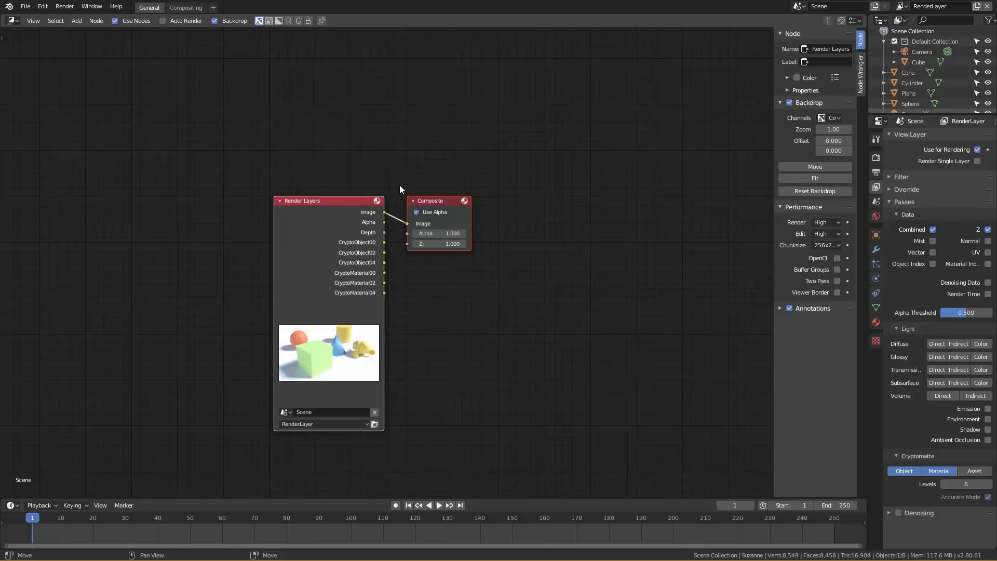
Add a Viewer node fed by the Render Layers image and arrange it below the Composite node, away from Render Layers.
left_click_drag(432, 206, 607, 197)
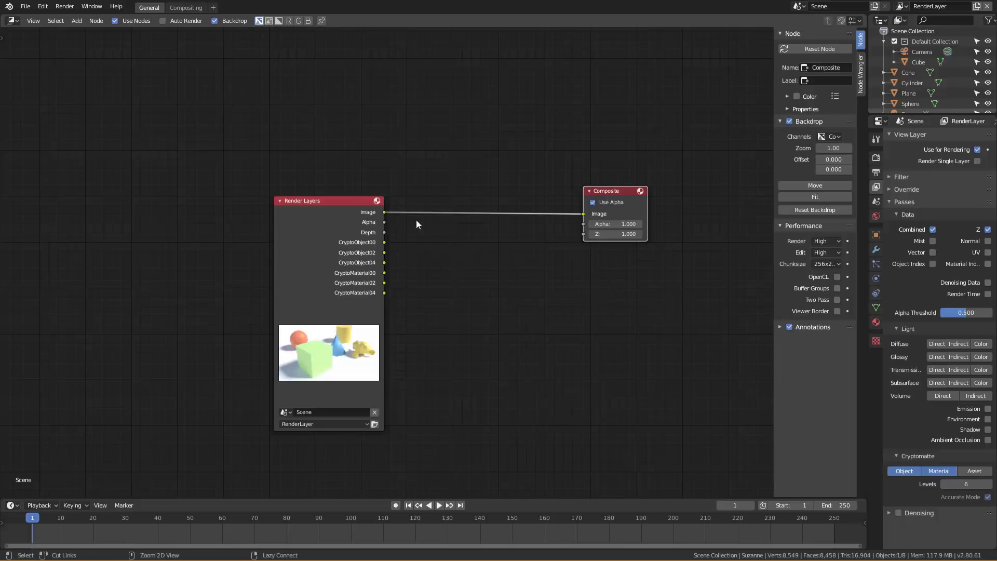
left_click(362, 205, "ctrl+shift")
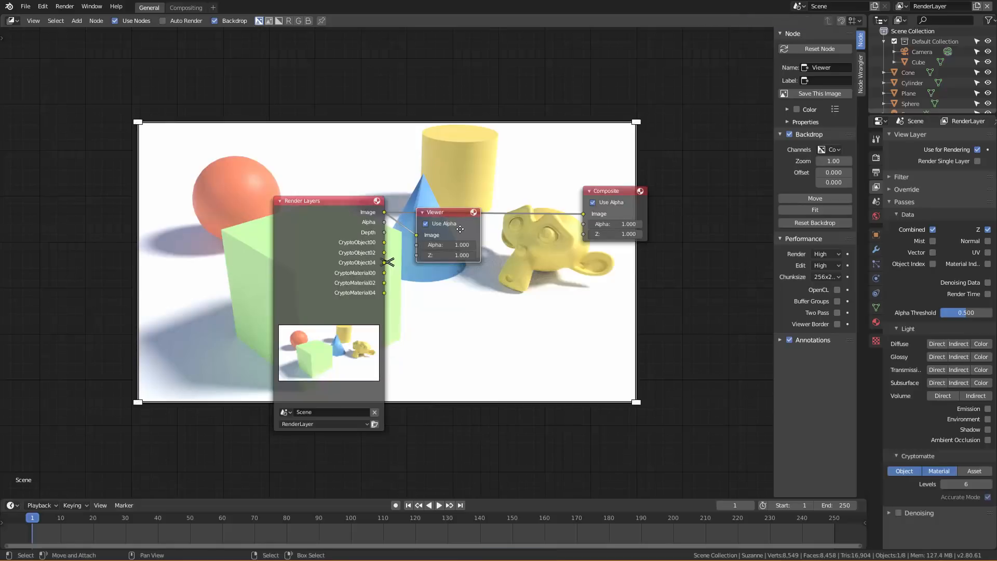
left_click_drag(441, 211, 613, 255)
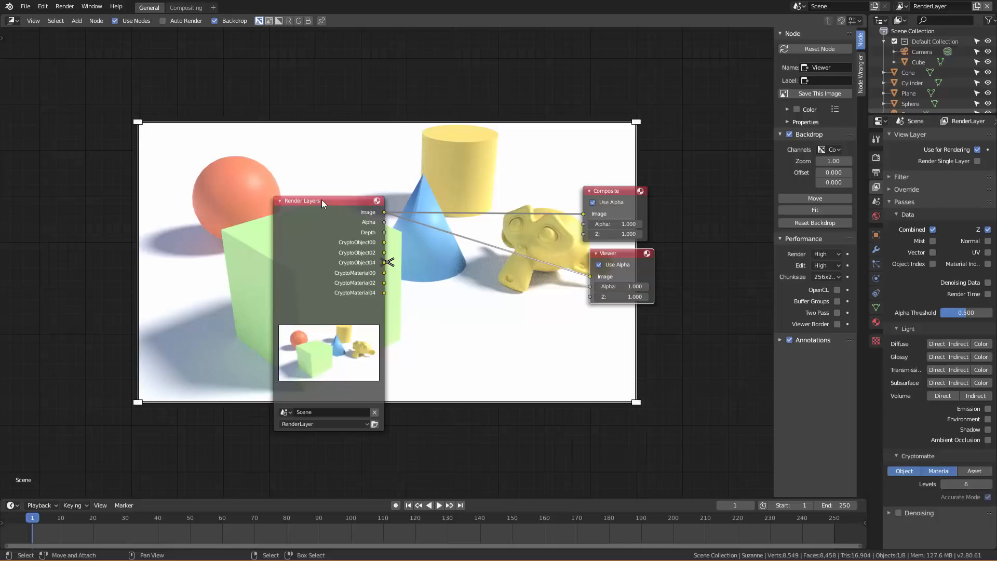
left_click_drag(322, 200, 327, 227)
left_click_drag(617, 188, 621, 189)
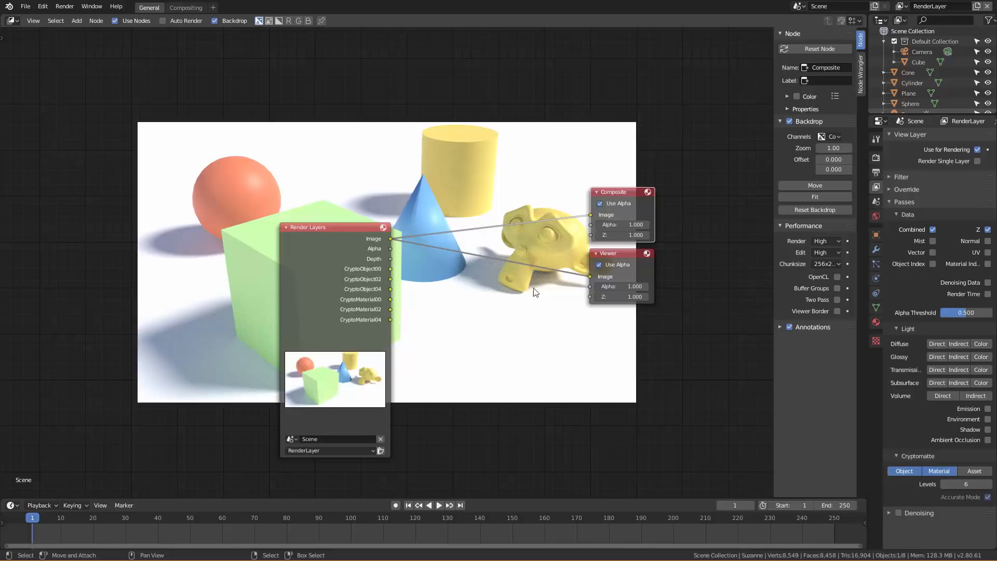
left_click_drag(335, 226, 328, 228)
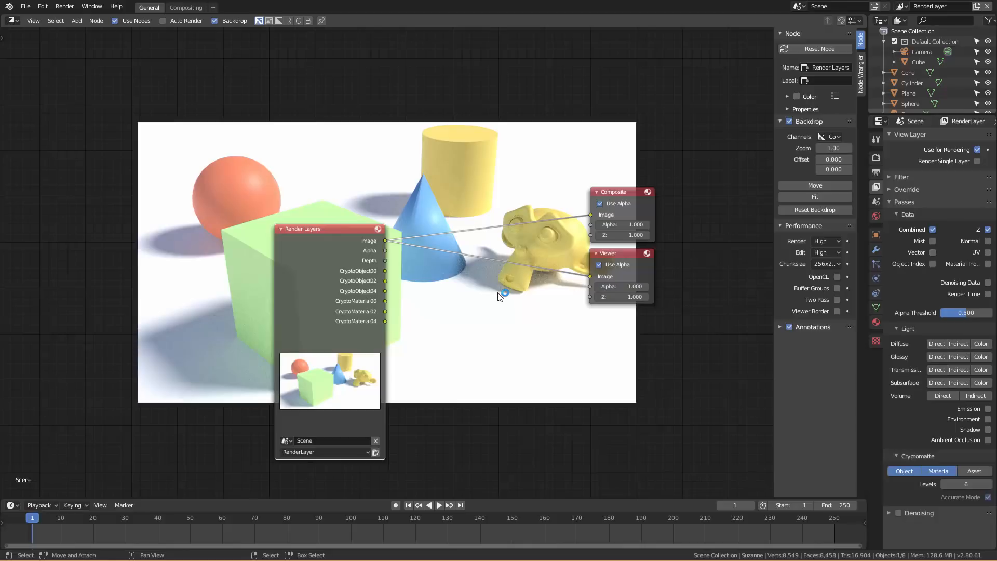
middle_click_drag(499, 296, 517, 284)
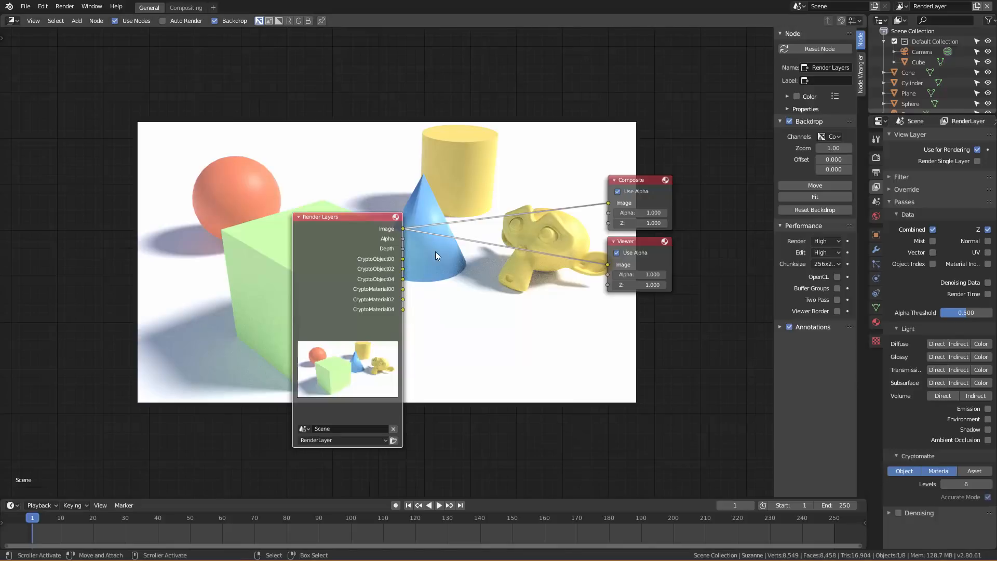
Toggle the Cryptomatte Object and Material passes, ending with only Object enabled.
left_click(939, 472)
left_click(909, 469)
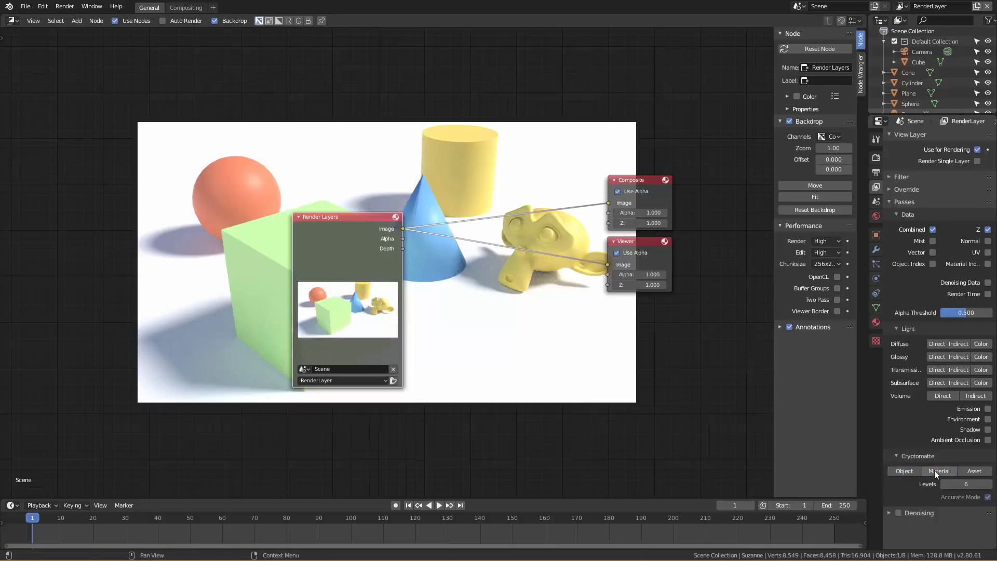
left_click(933, 469)
left_click(899, 472)
left_click(948, 471)
left_click(905, 470)
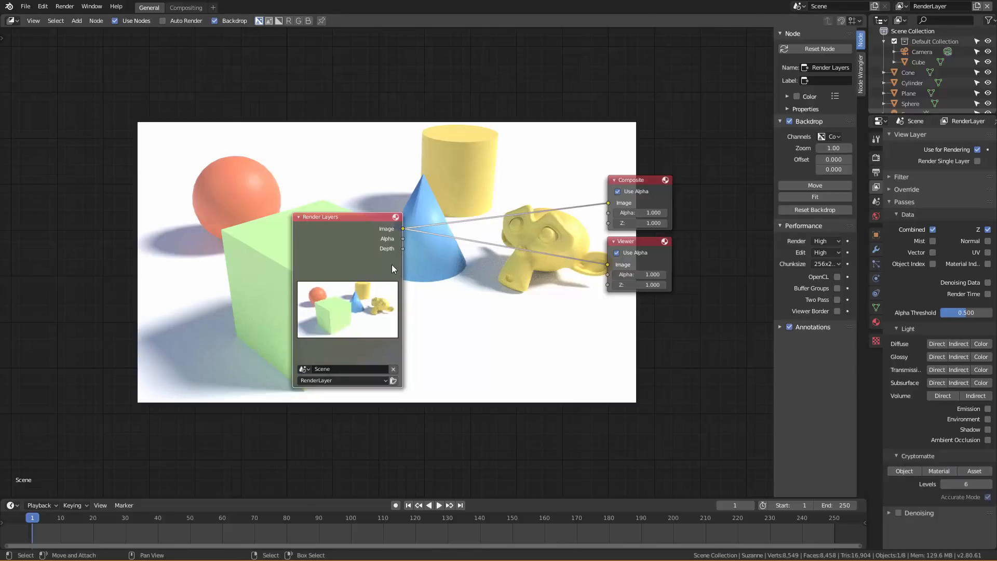
left_click(905, 471)
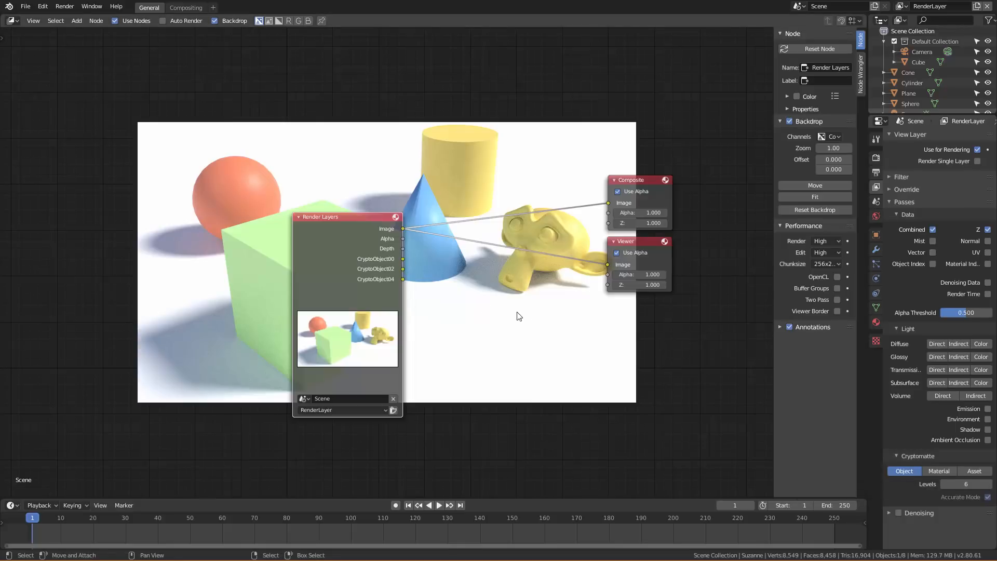
Move the Render Layers node away from the output nodes and place a new Cryptomatte node between them.
left_click_drag(350, 217, 213, 206)
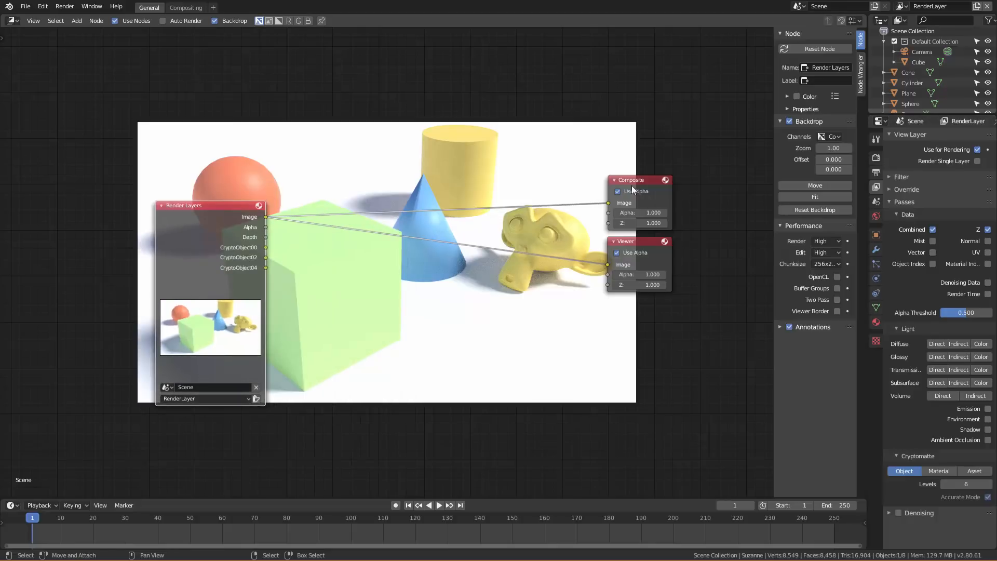
key("shift+a")
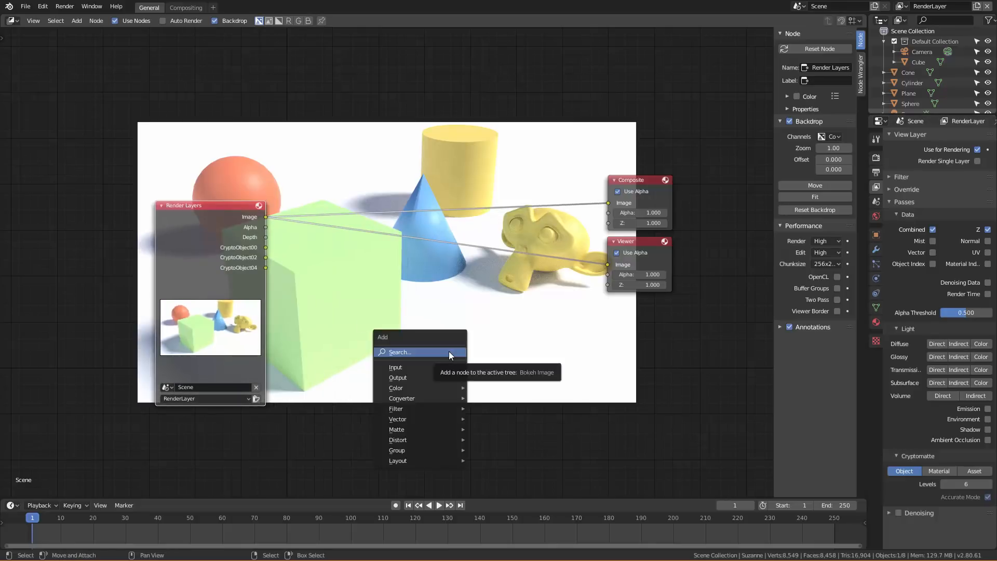
left_click(449, 356)
type("cry")
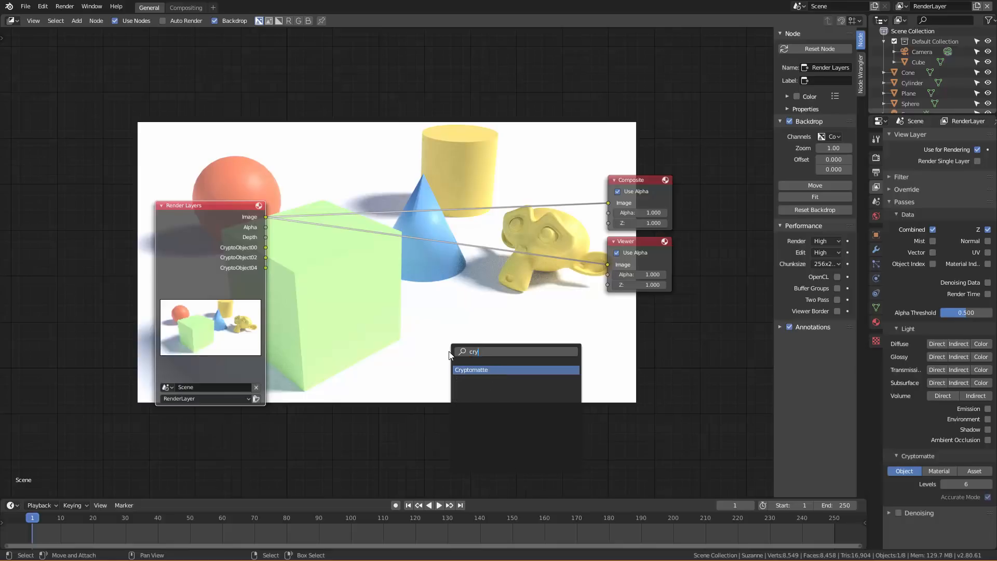
left_click(488, 369)
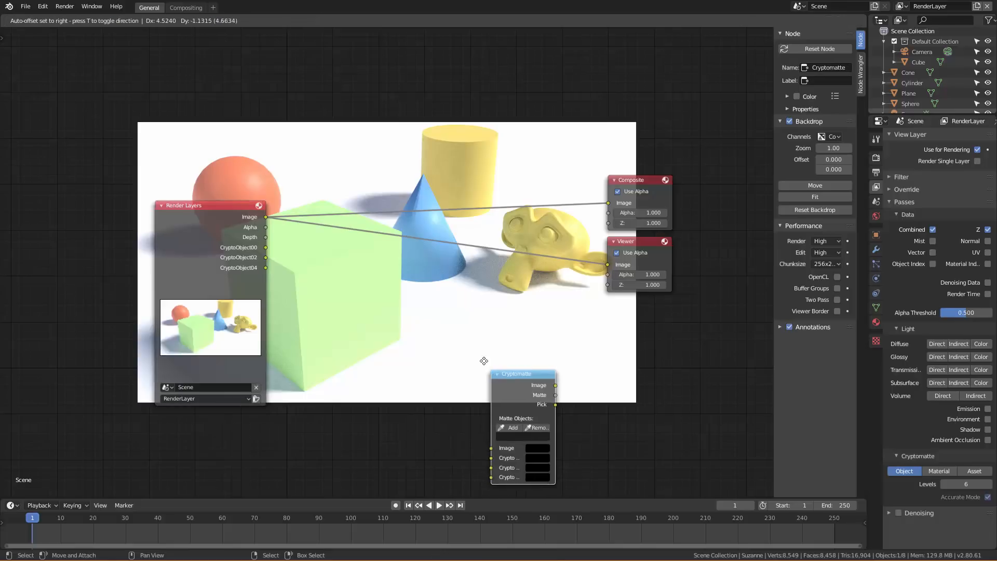
left_click(406, 273)
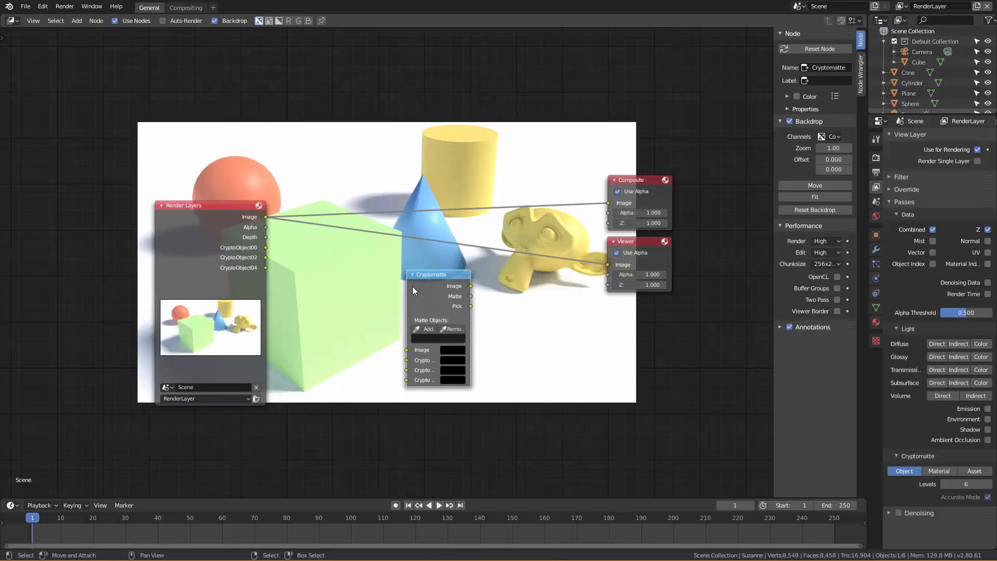
left_click_drag(428, 278, 385, 270)
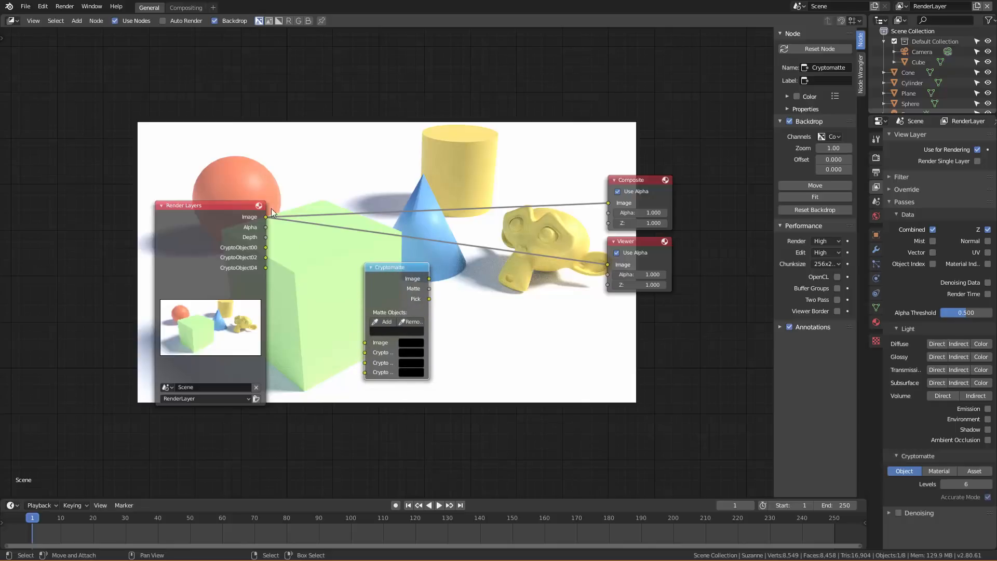
Connect the Render Layers Image output and three CryptoObject outputs to the Cryptomatte node's Image, Crypto 00, Crypto 01 and Crypto 02 inputs.
left_click_drag(265, 216, 366, 342)
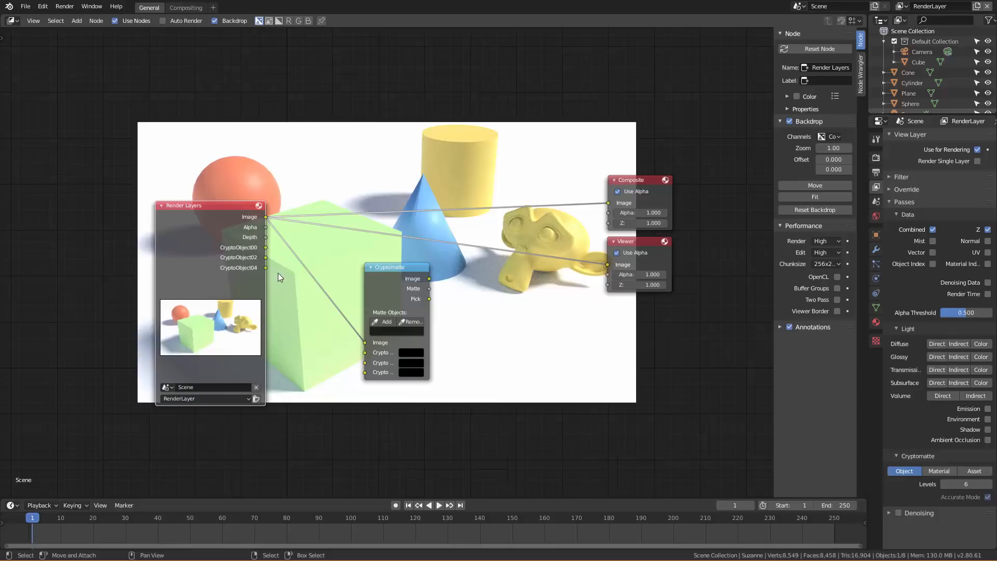
left_click_drag(265, 248, 366, 352)
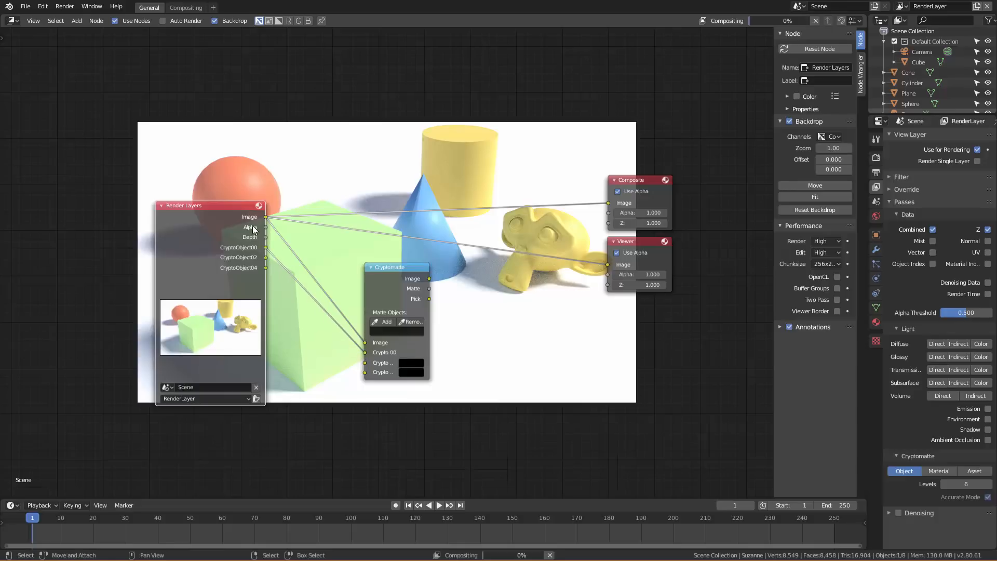
left_click_drag(265, 258, 365, 370)
left_click_drag(270, 269, 366, 373)
left_click_drag(384, 268, 378, 260)
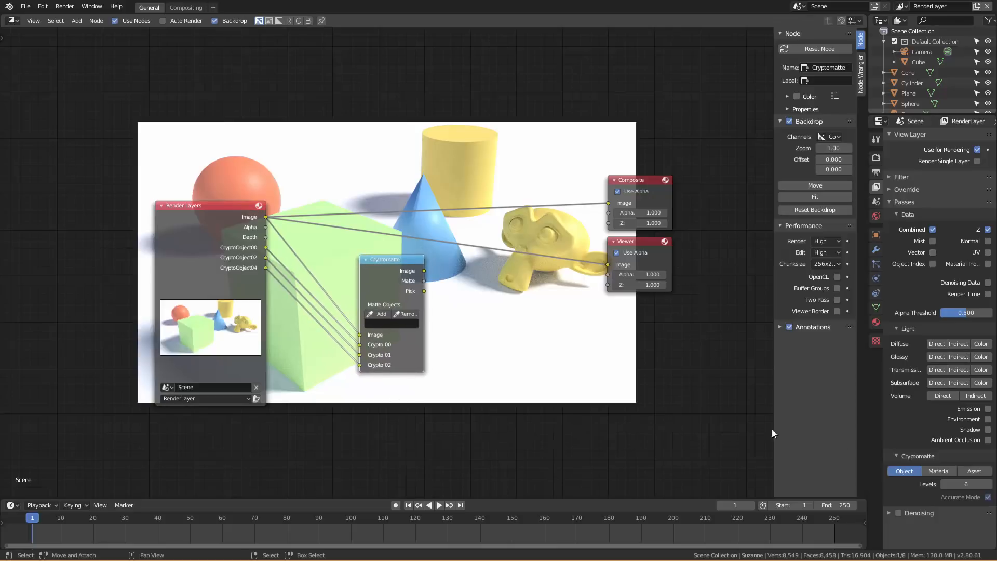
Enable the Cryptomatte Material pass to compare the Render Layers outputs, and disable it again.
left_click(941, 470)
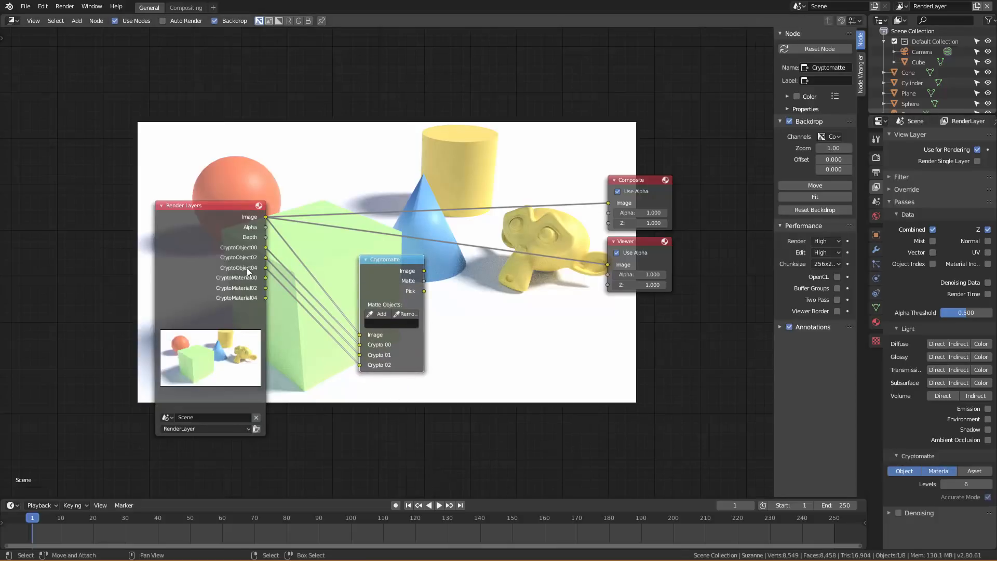
left_click(941, 471)
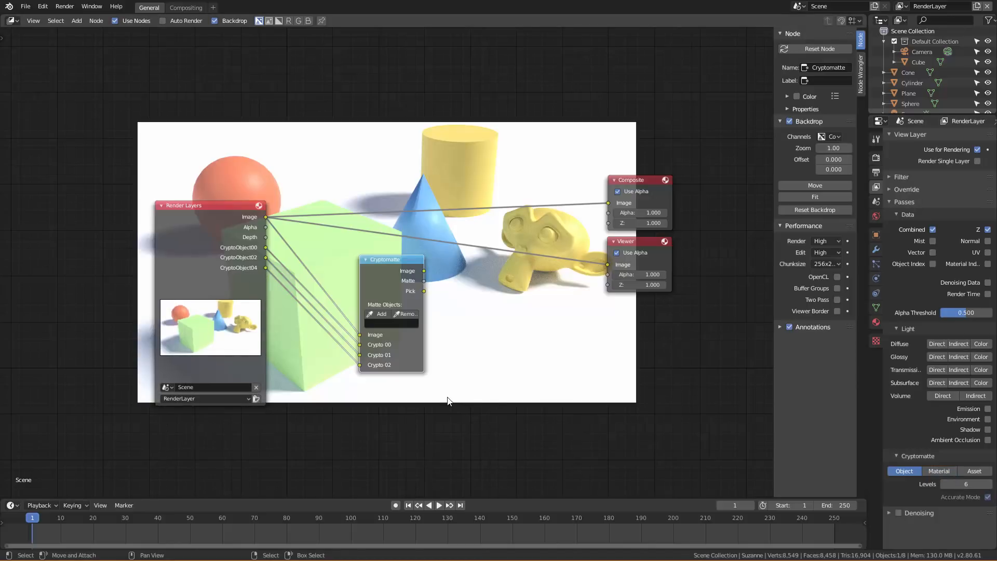
Move the nodes lower to uncover the backdrop and shift the Viewer node farther away from the Cryptomatte node.
mouse_move(404, 258)
left_mouse_down()
mouse_move(415, 282)
mouse_move(410, 271)
left_mouse_up()
middle_click_drag(368, 233, 428, 320)
left_click_drag(466, 360, 460, 338)
middle_click_drag(614, 376, 553, 367)
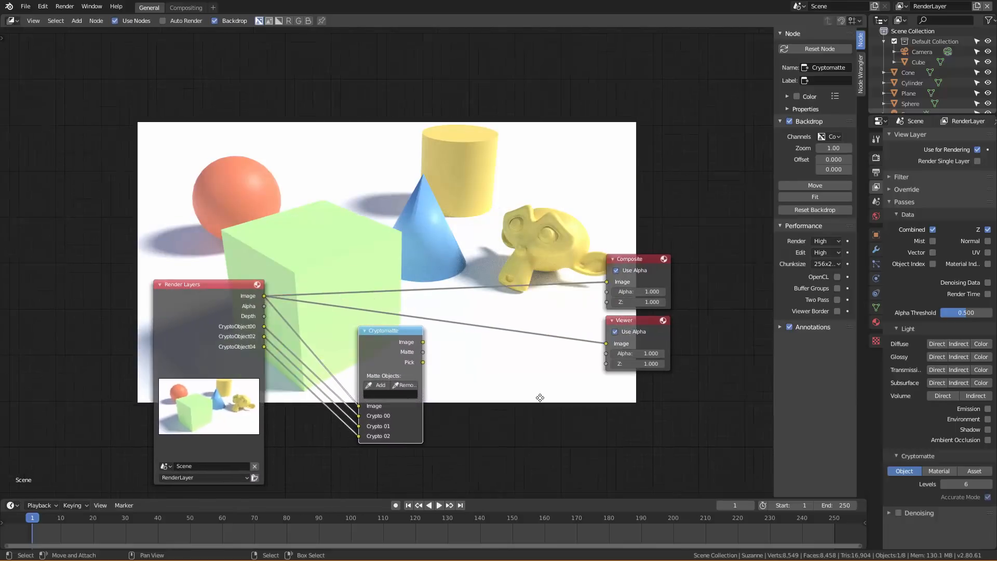
left_click_drag(636, 320, 702, 316)
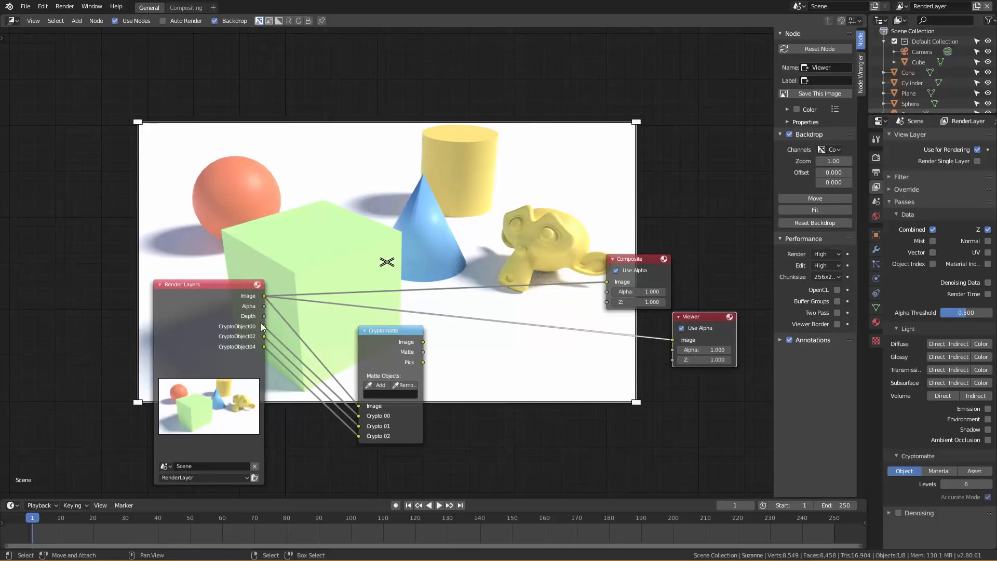
Route the Cryptomatte node's outputs to the Viewer one after another, ending with Pick, and reposition the node.
left_click(393, 331, "ctrl+shift")
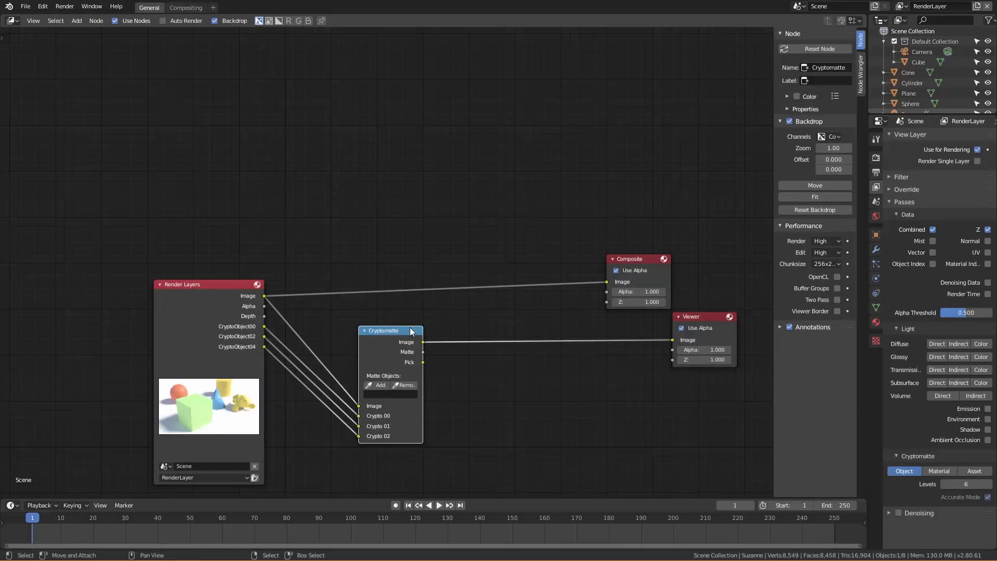
left_click_drag(409, 330, 440, 318)
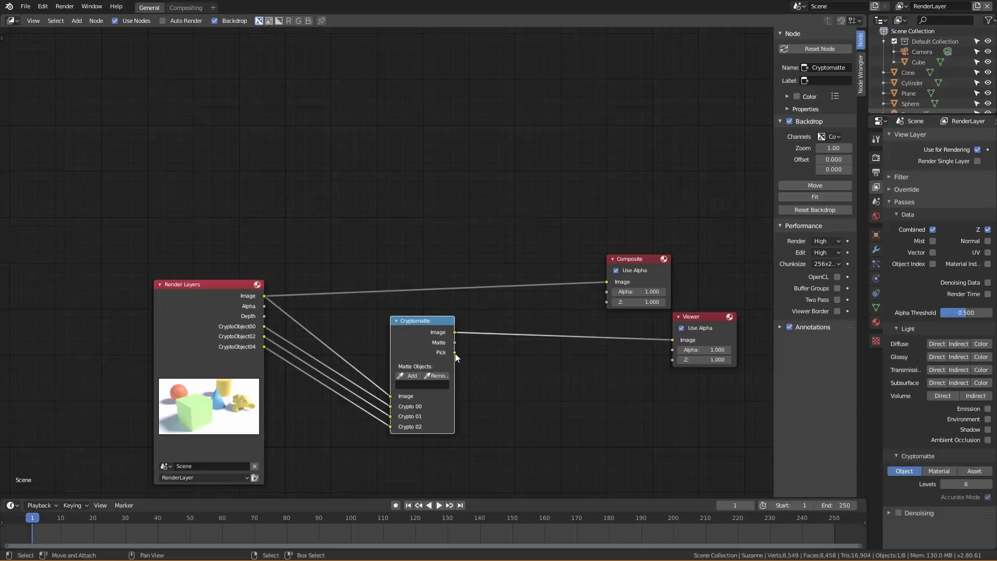
left_click(429, 323, "ctrl+shift")
left_click(429, 323, "ctrl+shift")
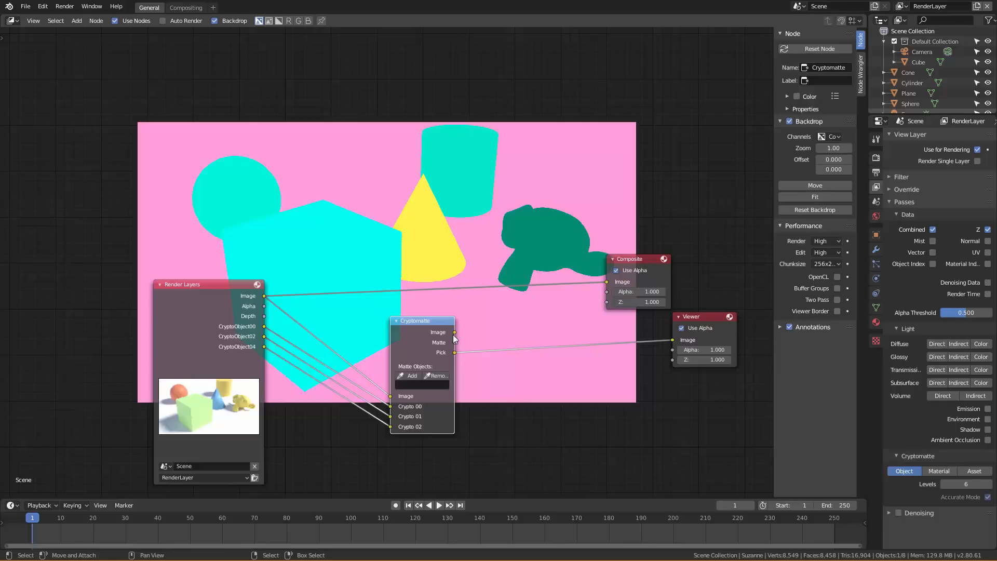
Widen the Cryptomatte node and add the cone and the monkey head to its matte objects by sampling the backdrop.
left_click_drag(455, 336, 487, 336)
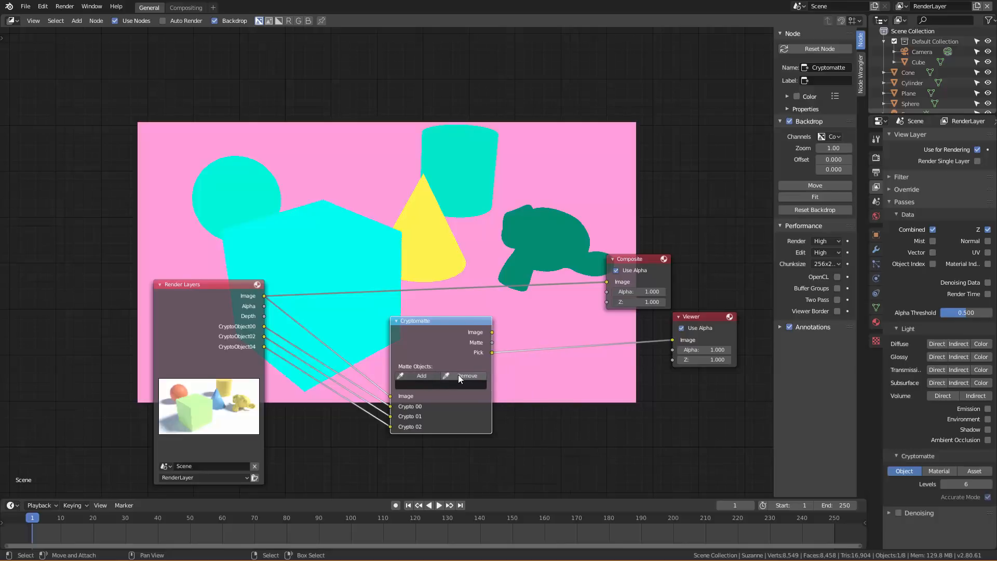
left_click(416, 377)
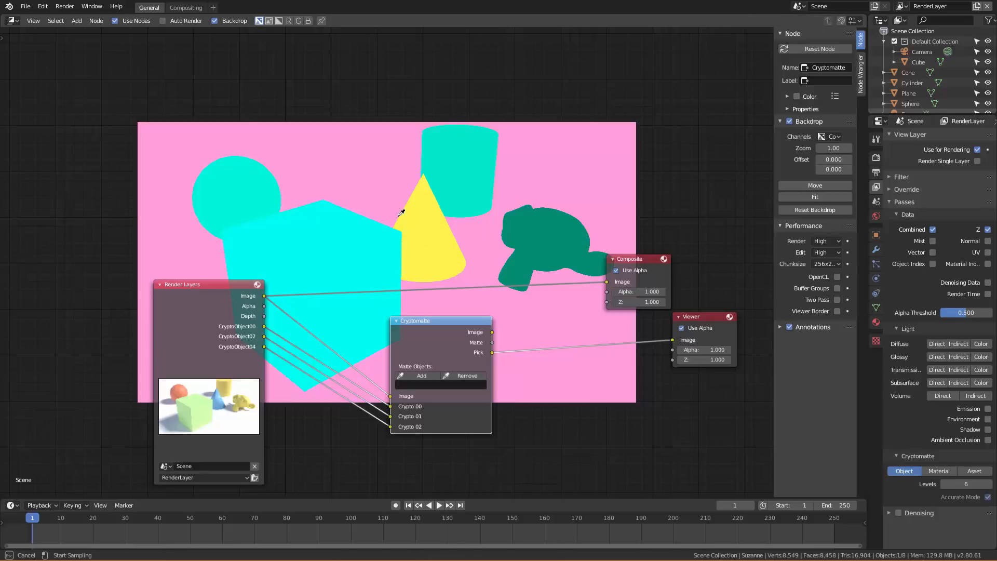
left_click(433, 234)
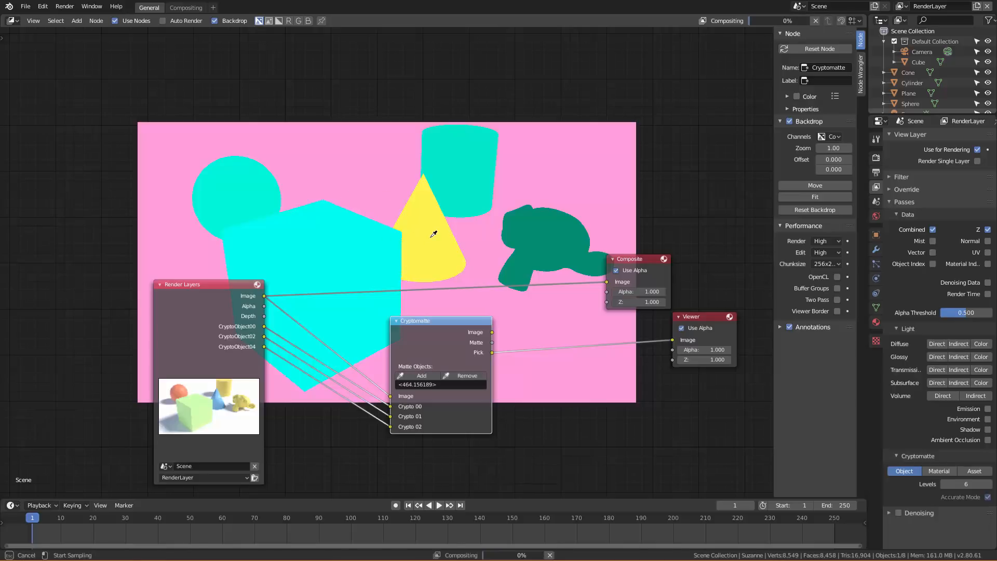
left_click(421, 376)
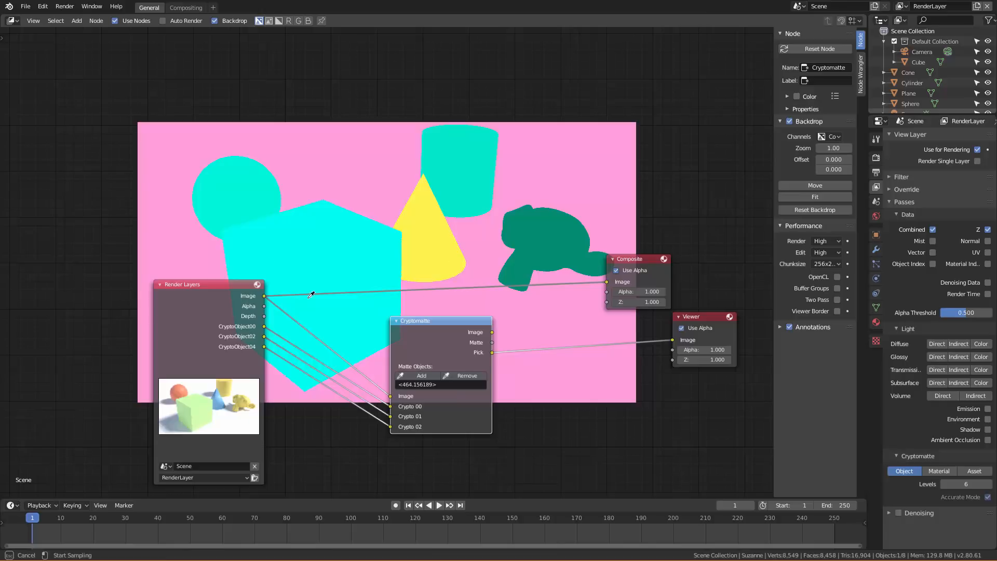
left_click(548, 236)
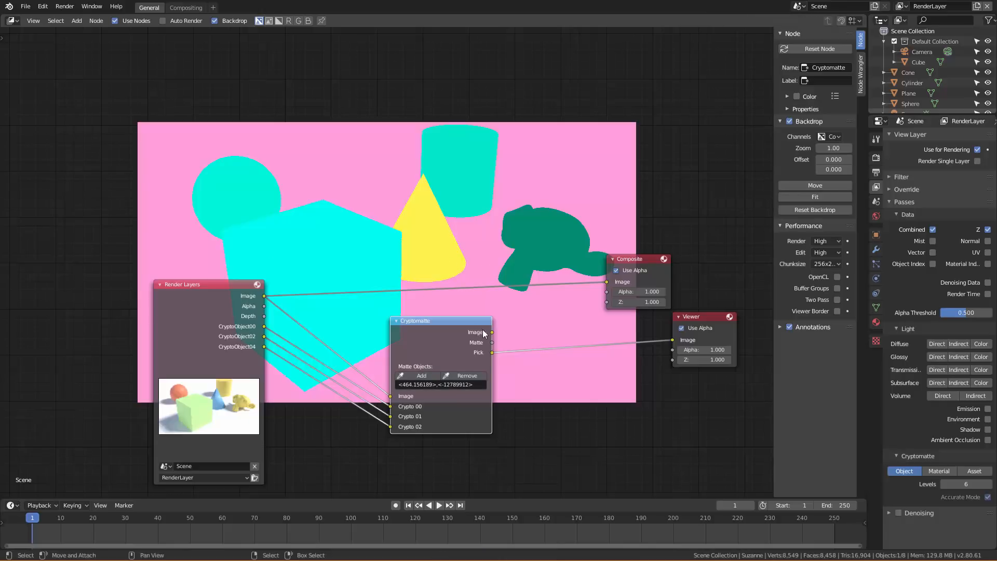
Cycle the Viewer through the Cryptomatte outputs, ending with Image, and space out the Cryptomatte and Composite nodes around the backdrop objects.
left_click(448, 319, "ctrl+shift")
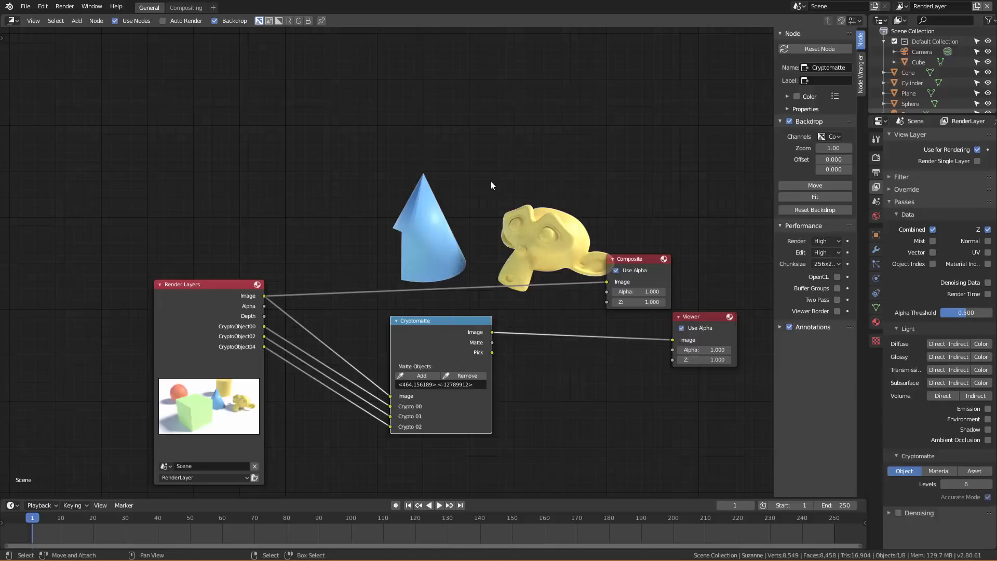
left_click_drag(469, 322, 449, 301)
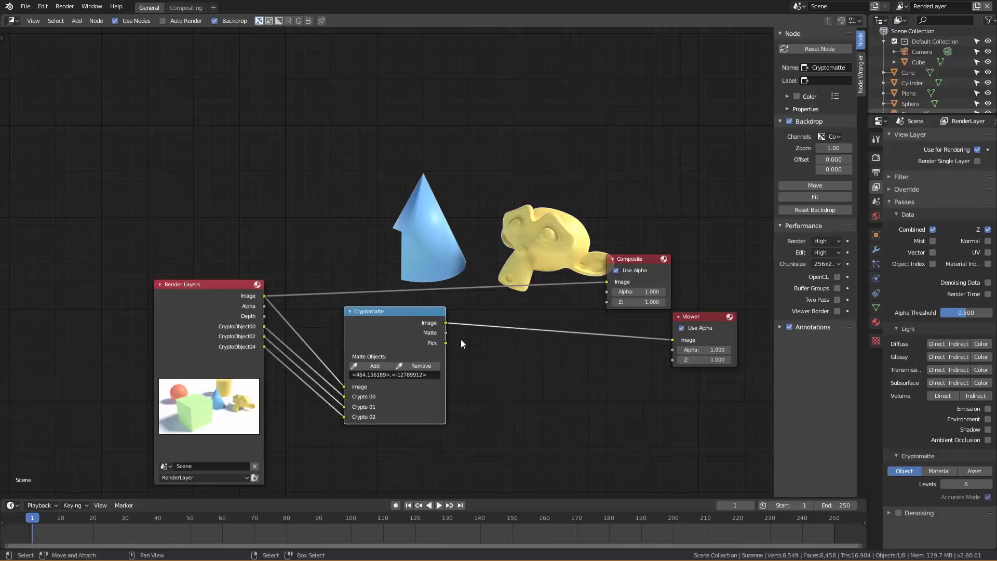
left_click(429, 314, "ctrl+shift")
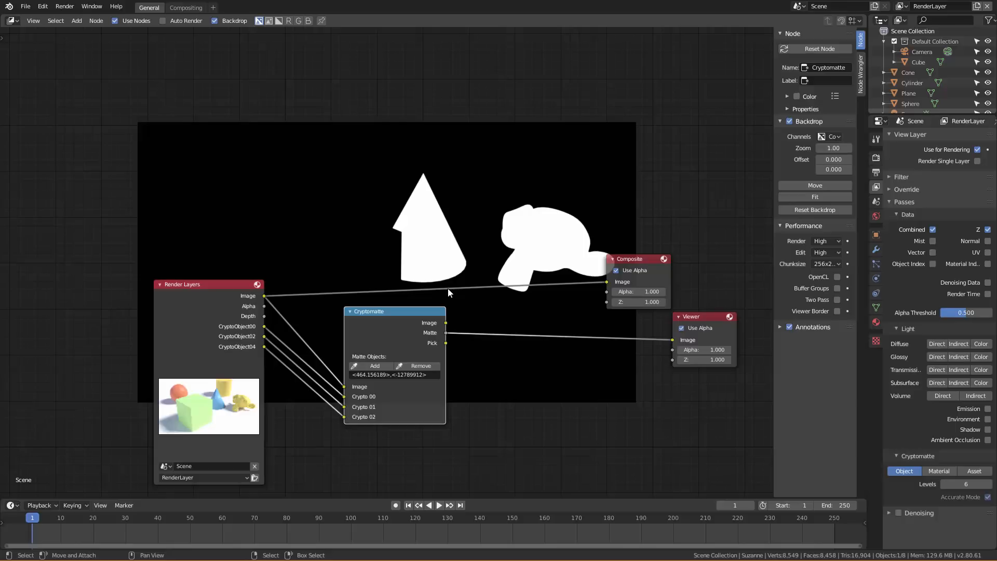
left_click(431, 313, "ctrl+shift")
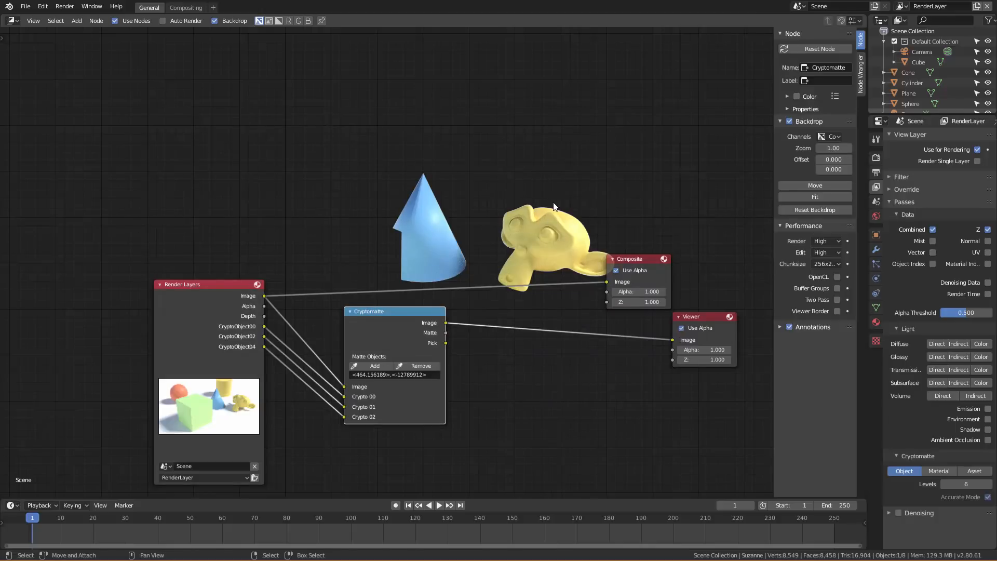
left_click_drag(646, 263, 713, 201)
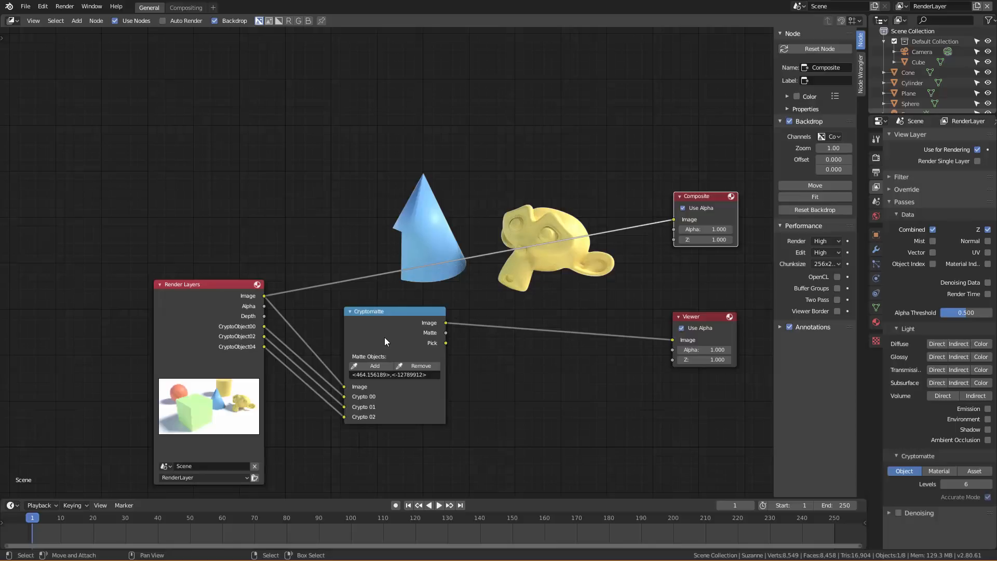
left_click_drag(387, 314, 423, 303)
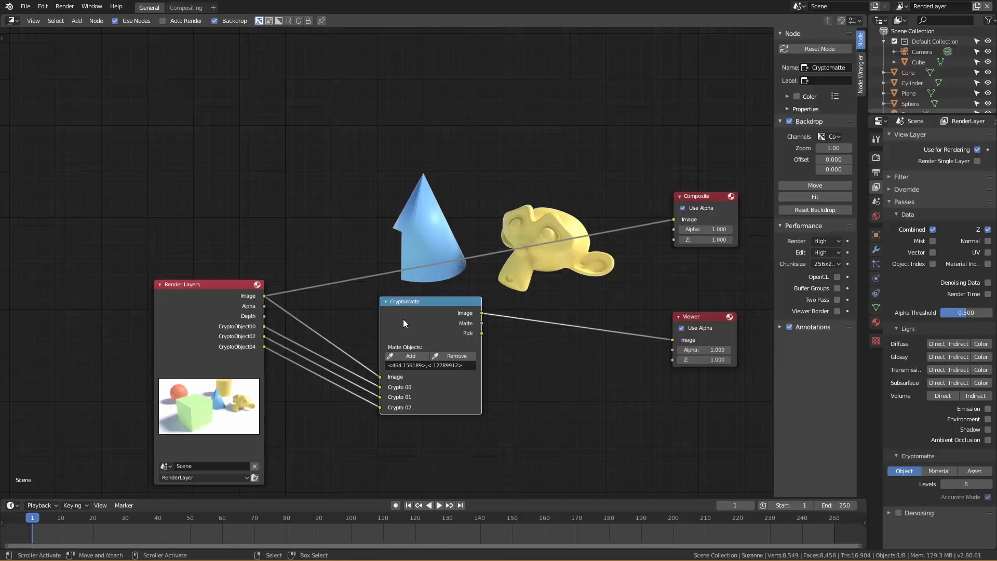
Use the Pick output in the Viewer to remove the cone from the matte objects, and return the Viewer to Image.
left_click(457, 301, "ctrl+shift")
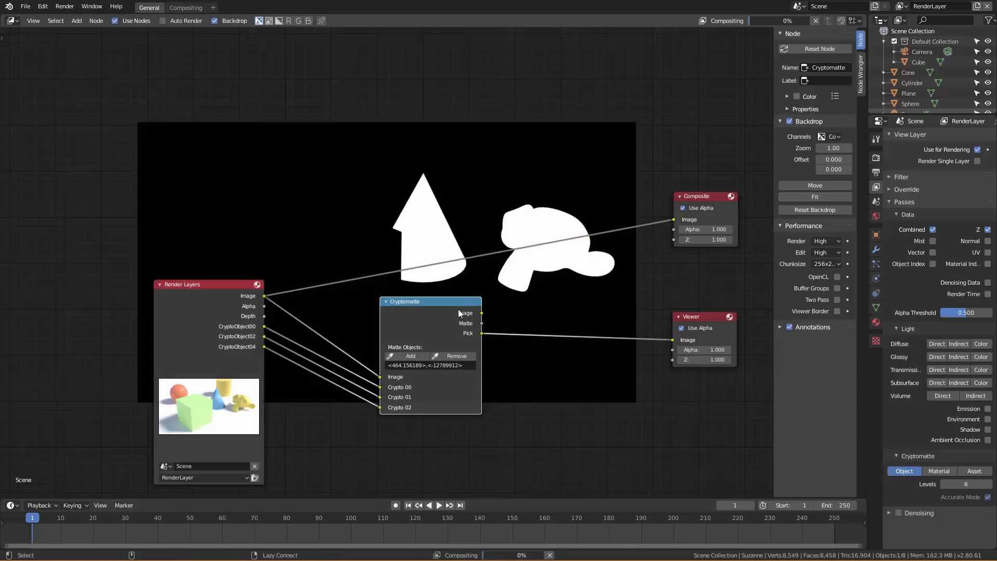
left_click(458, 310, "ctrl+shift")
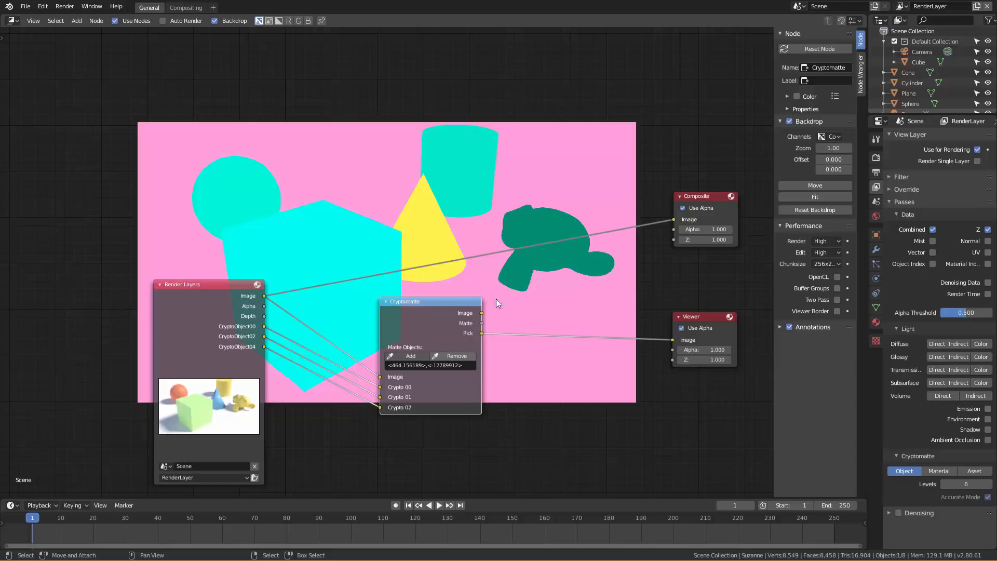
left_click(452, 355)
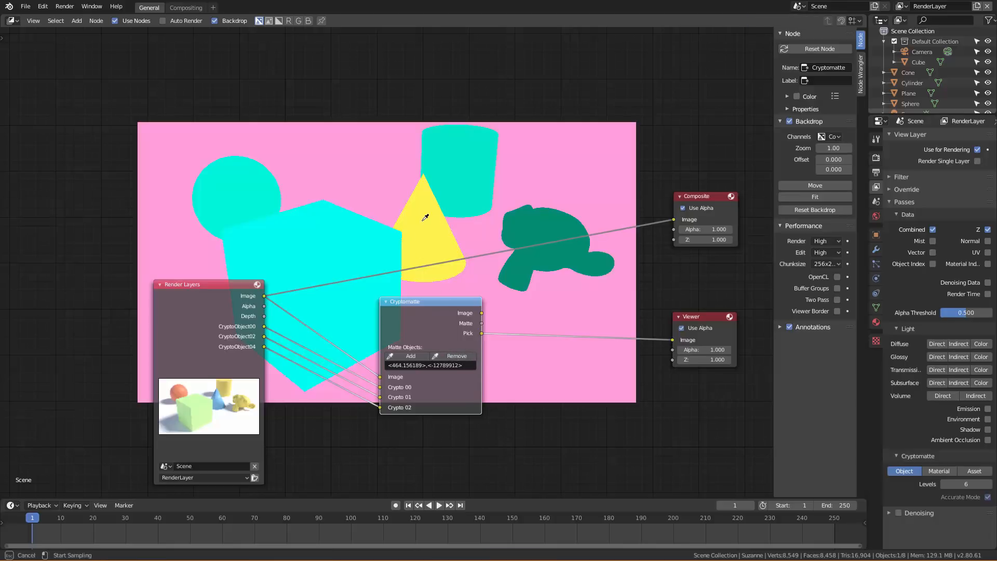
left_click(423, 219)
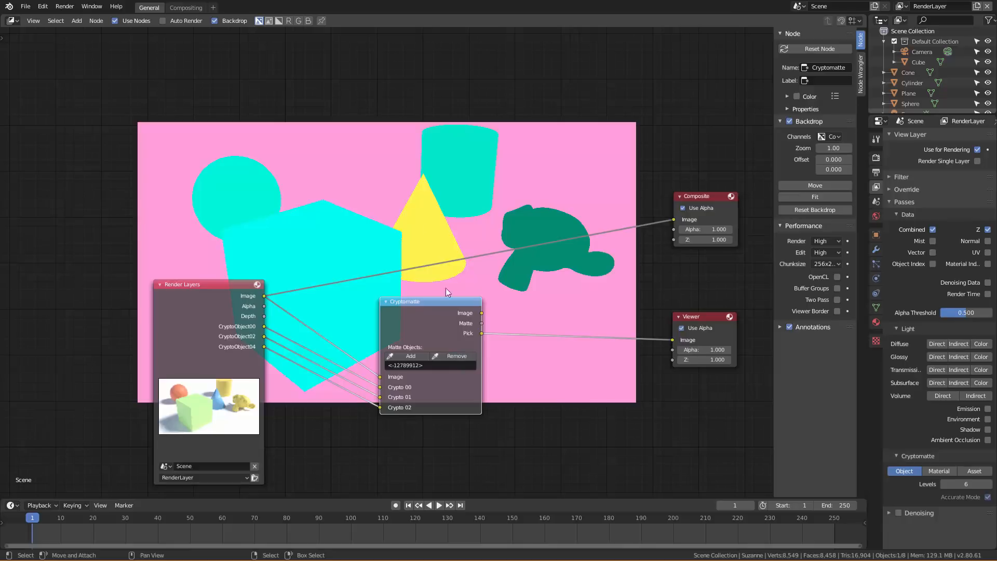
left_click(457, 302, "ctrl+shift")
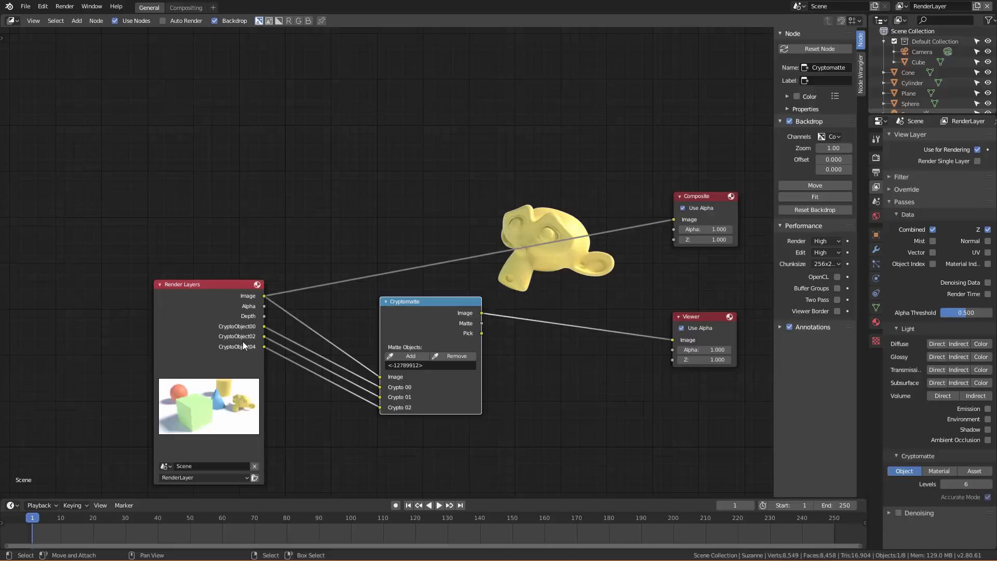
Replace the Cryptomatte Object pass with the Material pass and clear the node's matte objects list.
left_click(909, 472)
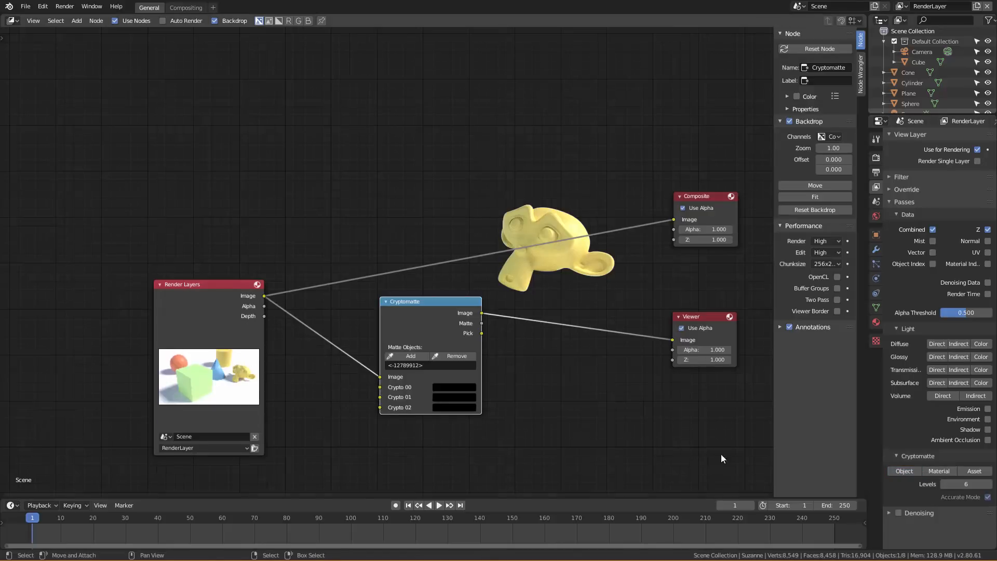
left_click(947, 472)
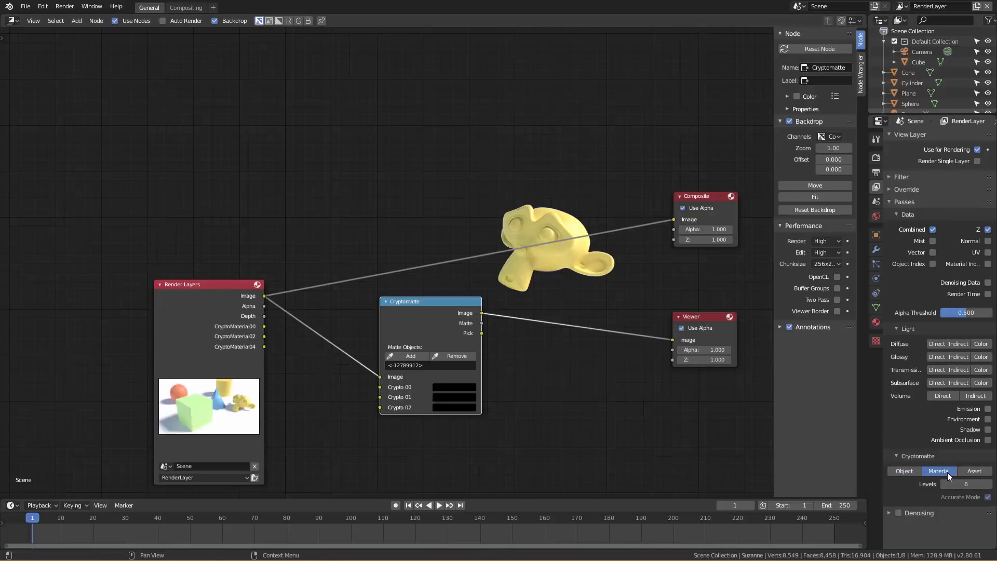
left_click(418, 365)
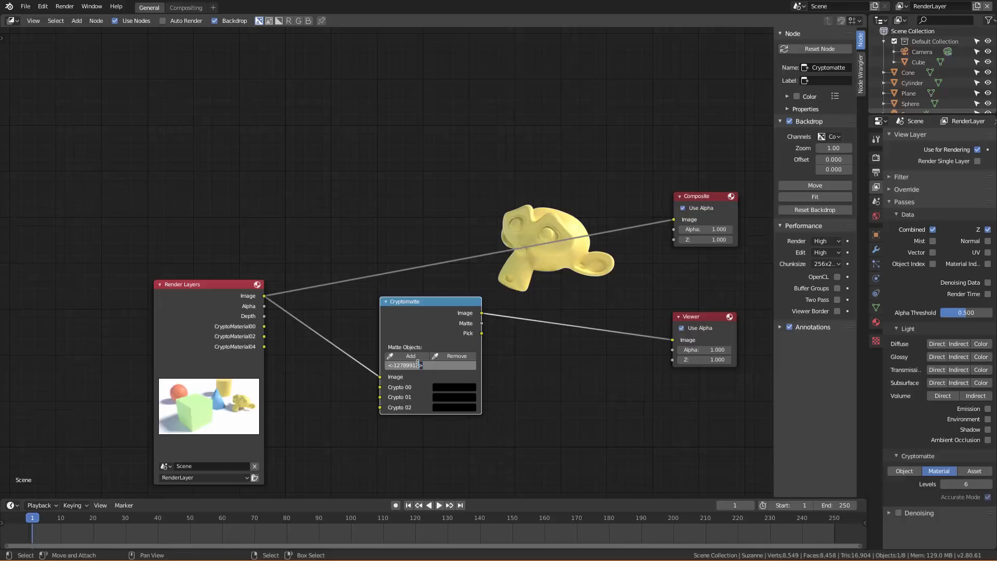
left_click_drag(423, 364, 366, 367)
key("BackSpace")
key("Return")
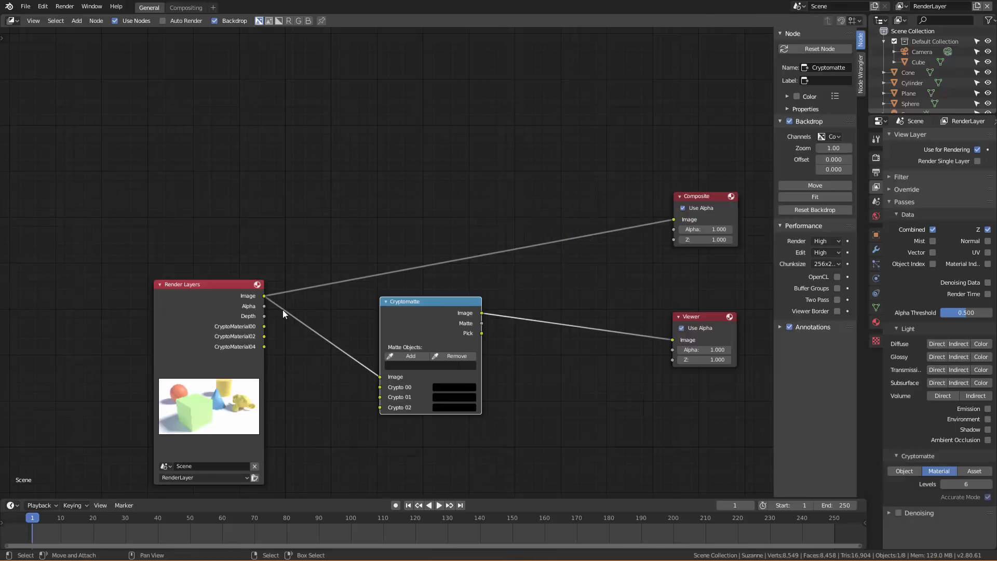
Connect the three CryptoMaterial outputs to Crypto 00, Crypto 01 and Crypto 02, and route the Pick output to the Viewer.
left_click_drag(266, 326, 380, 398)
left_click_drag(264, 347, 385, 410)
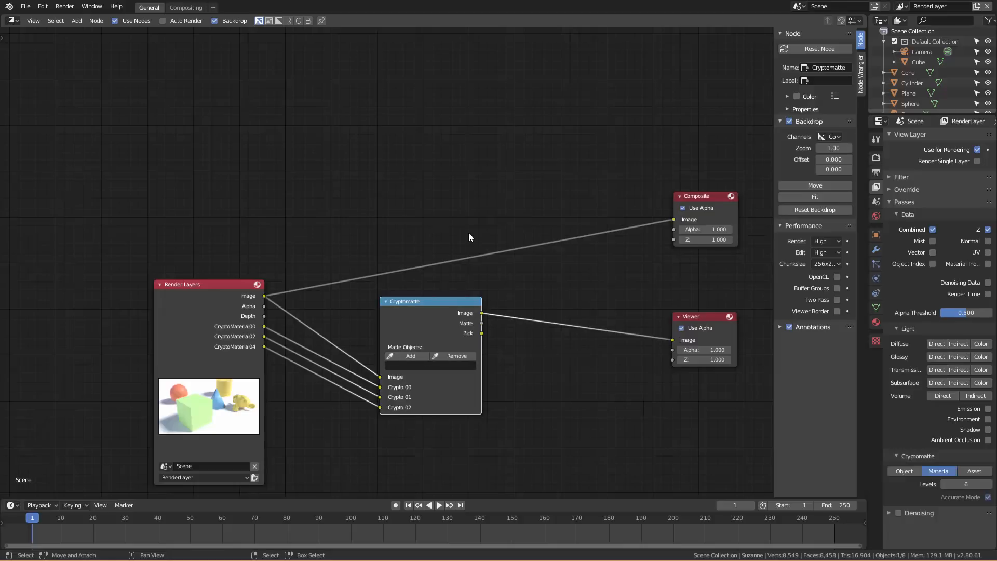
left_click(443, 304, "ctrl+shift")
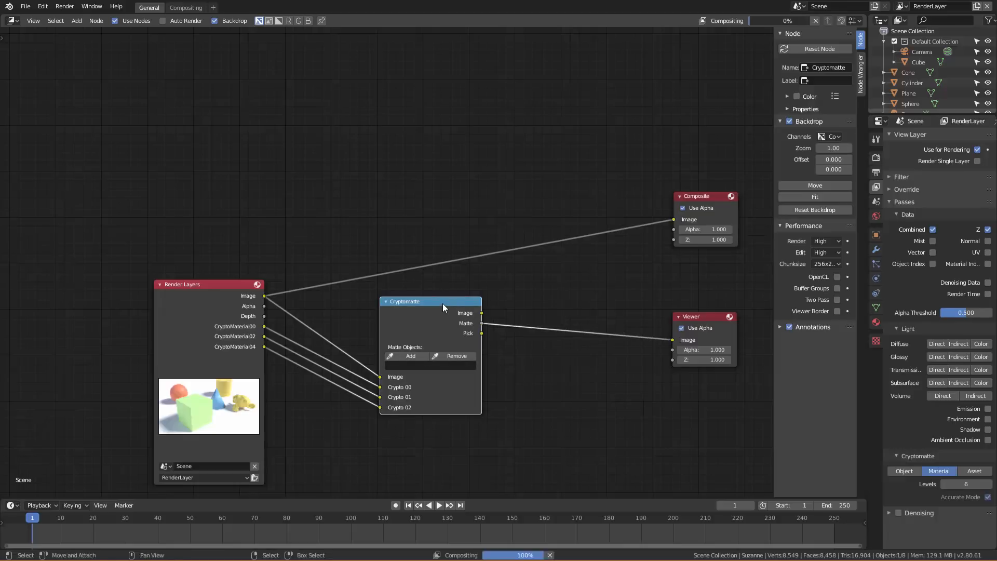
left_click(442, 304, "ctrl+shift")
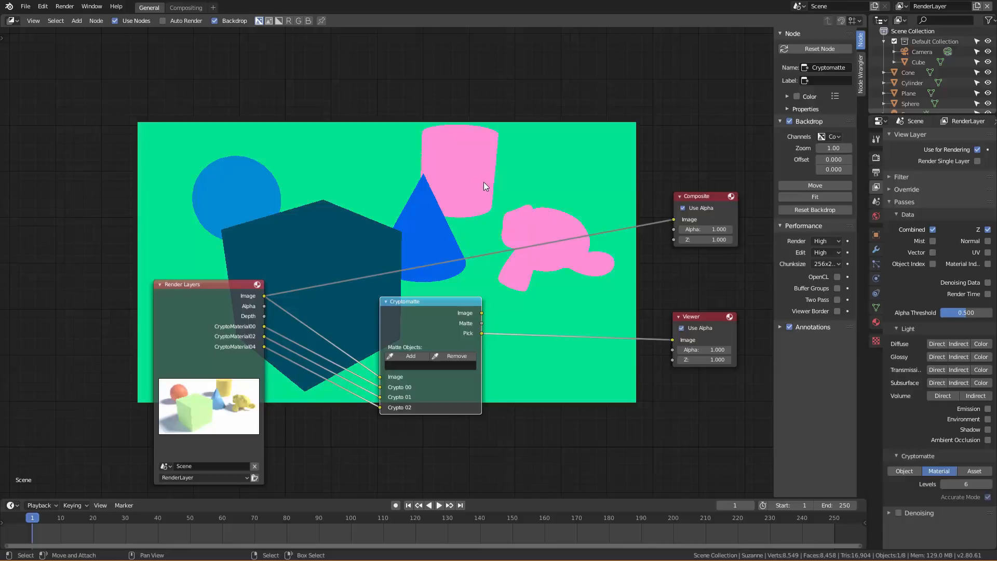
Show the monkey's material settings and add the cylinder's material to the Cryptomatte matte objects by sampling it from the backdrop.
left_click(876, 322)
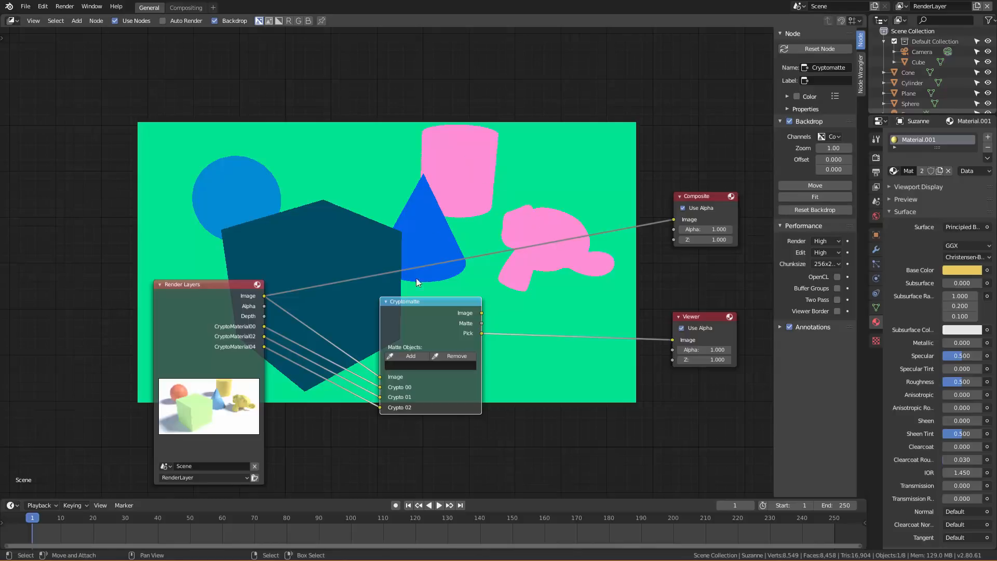
left_click(407, 355)
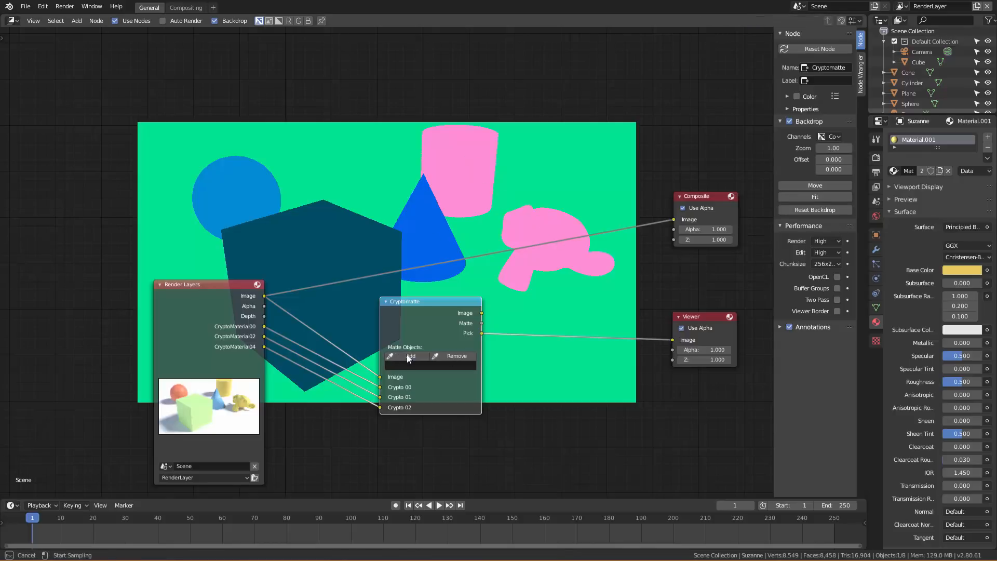
left_click(471, 163)
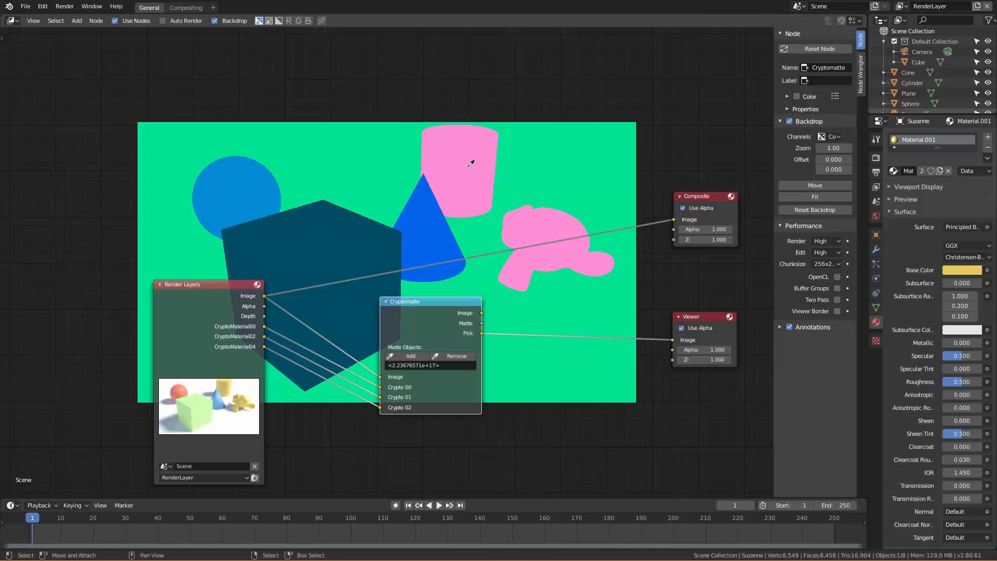
left_click(459, 304, "ctrl+shift")
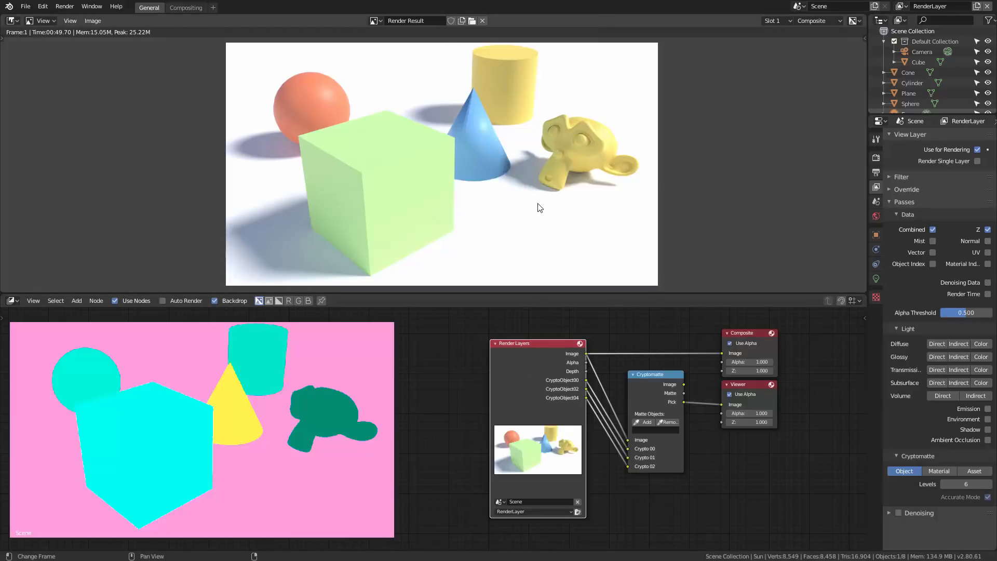
Choose Render Result as the image displayed in the Image Editor above the compositor.
left_click(12, 20)
left_click(381, 21)
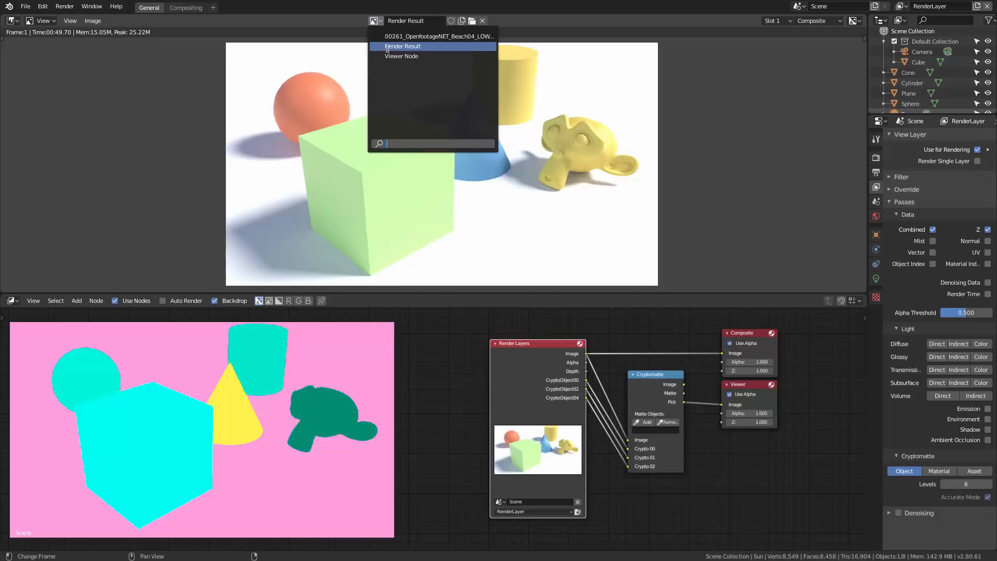
left_click(388, 46)
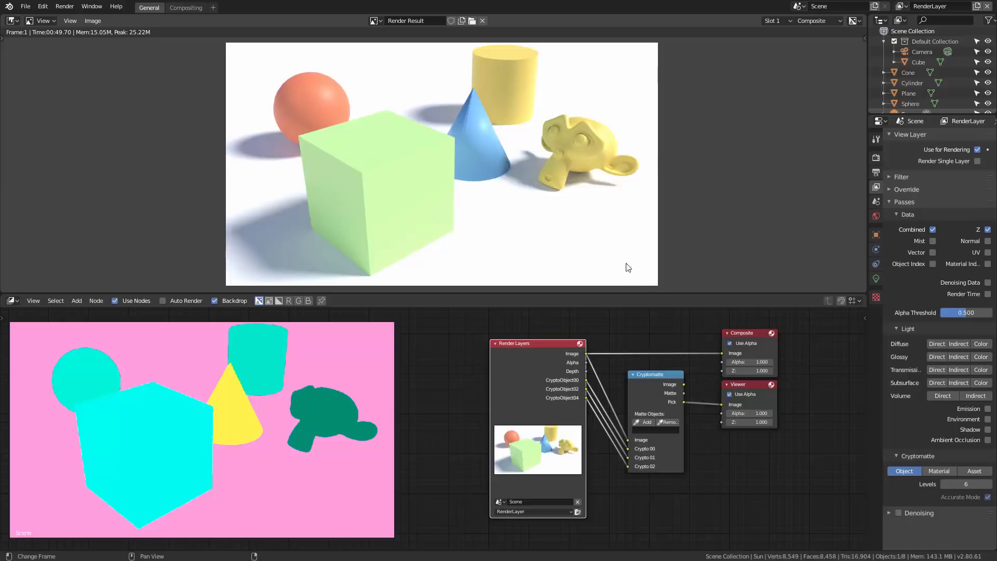
Reposition the Composite and Viewer nodes farther away from the Cryptomatte node, with Composite above Viewer.
mouse_move(746, 332)
left_mouse_down()
mouse_move(775, 329)
mouse_move(746, 334)
left_mouse_up()
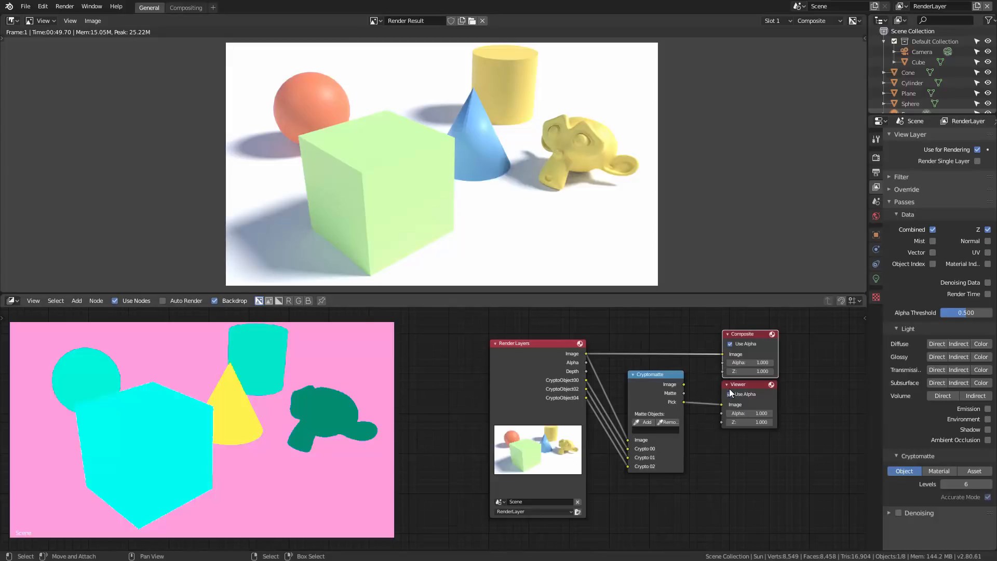
left_click_drag(734, 385, 759, 394)
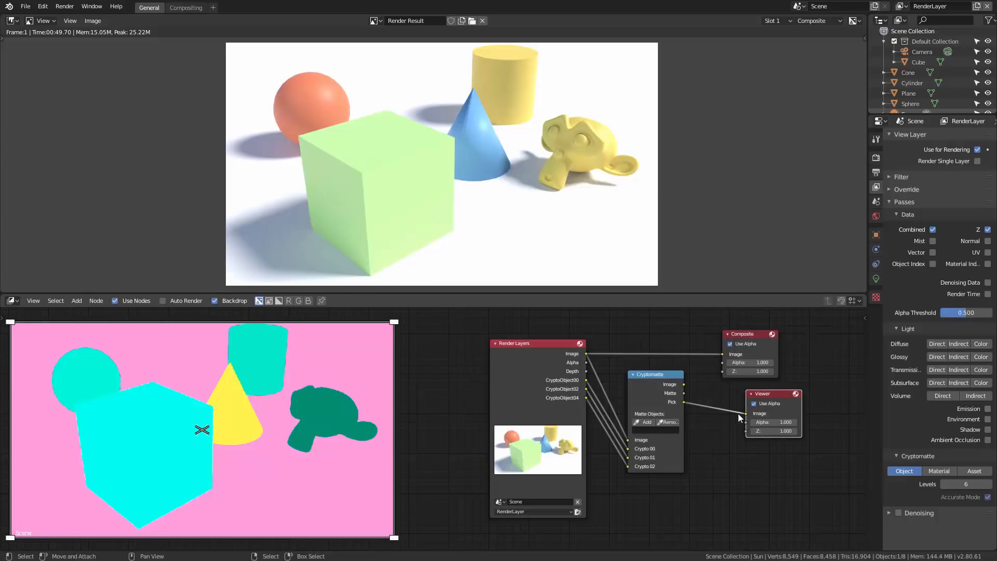
left_click_drag(773, 392, 769, 400)
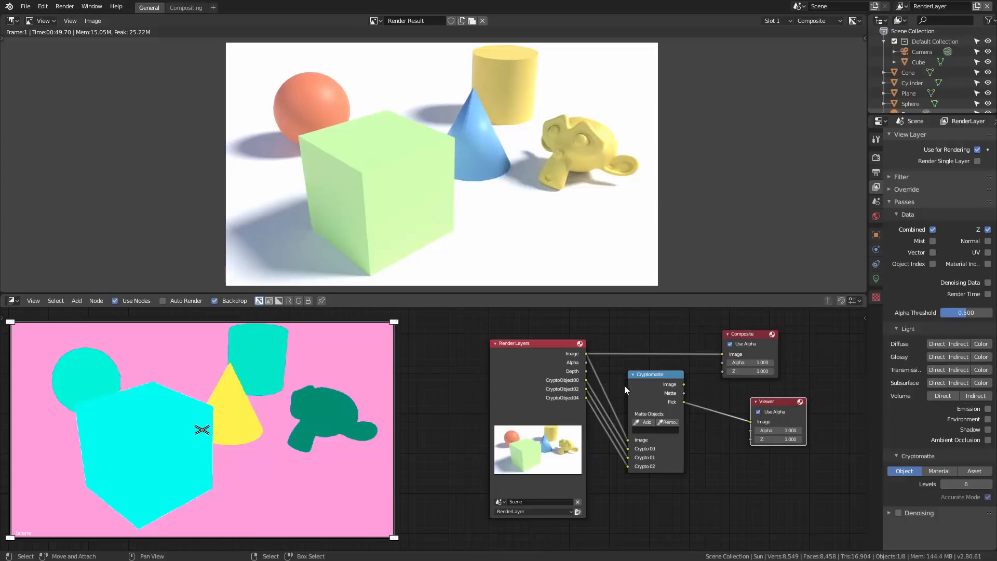
left_click(747, 333)
left_click_drag(747, 333, 767, 329)
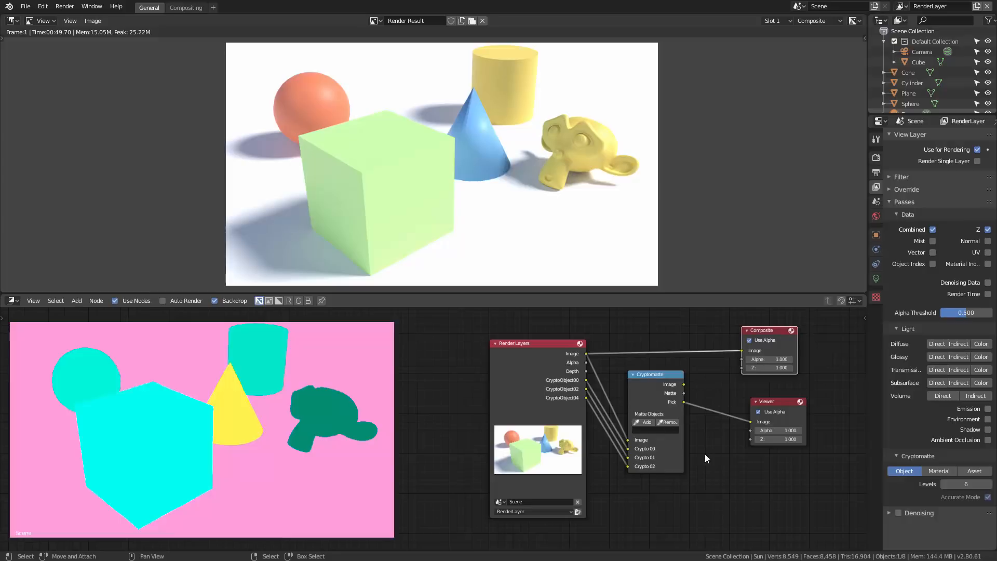
left_click_drag(769, 401, 759, 392)
left_click_drag(763, 385, 759, 384)
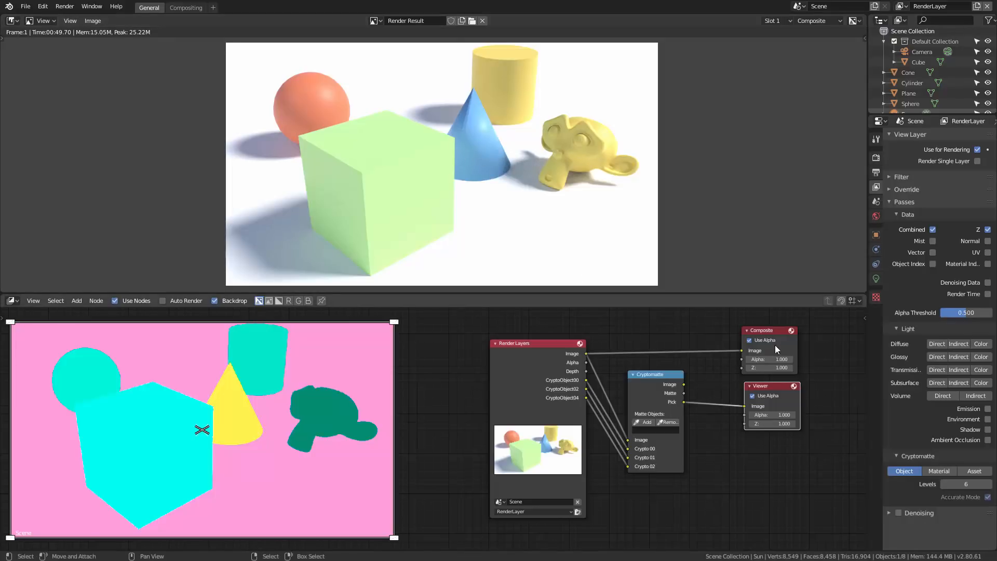
left_click_drag(765, 330, 792, 331)
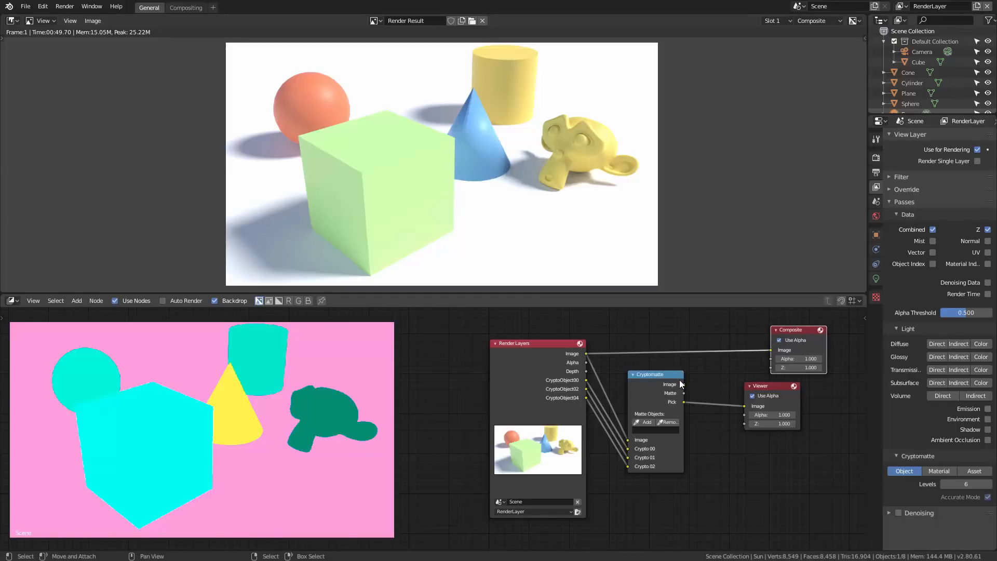
Connect the Cryptomatte Image output to Composite, widen the Cryptomatte node and add the monkey to its matte objects.
left_click_drag(684, 385, 774, 347)
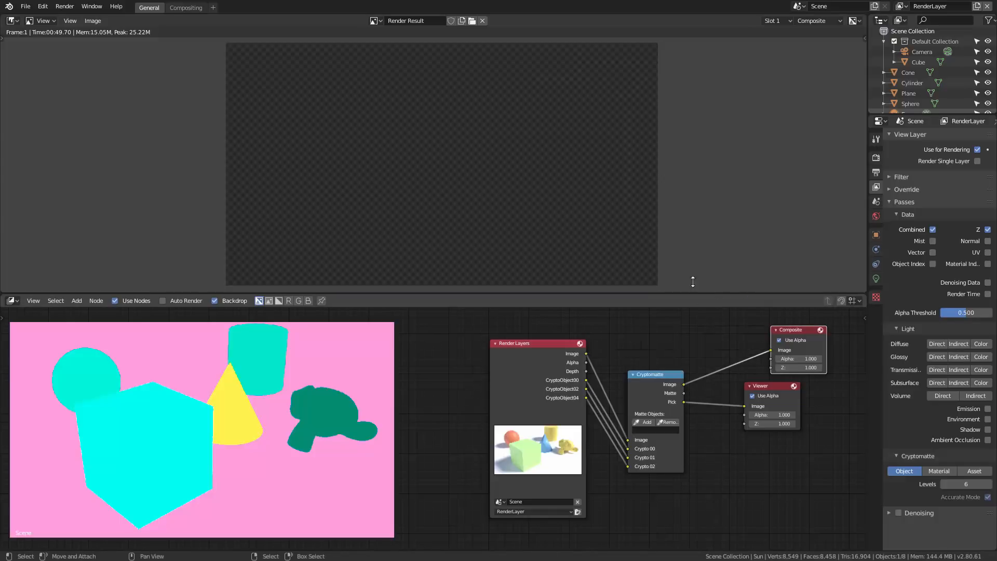
left_click_drag(685, 420, 704, 422)
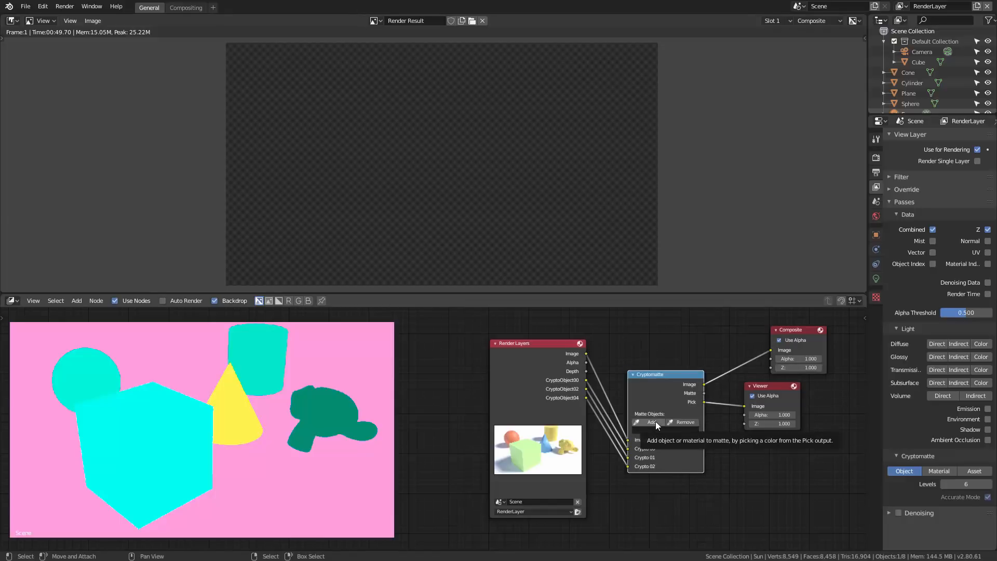
left_click(651, 422)
left_click(335, 403)
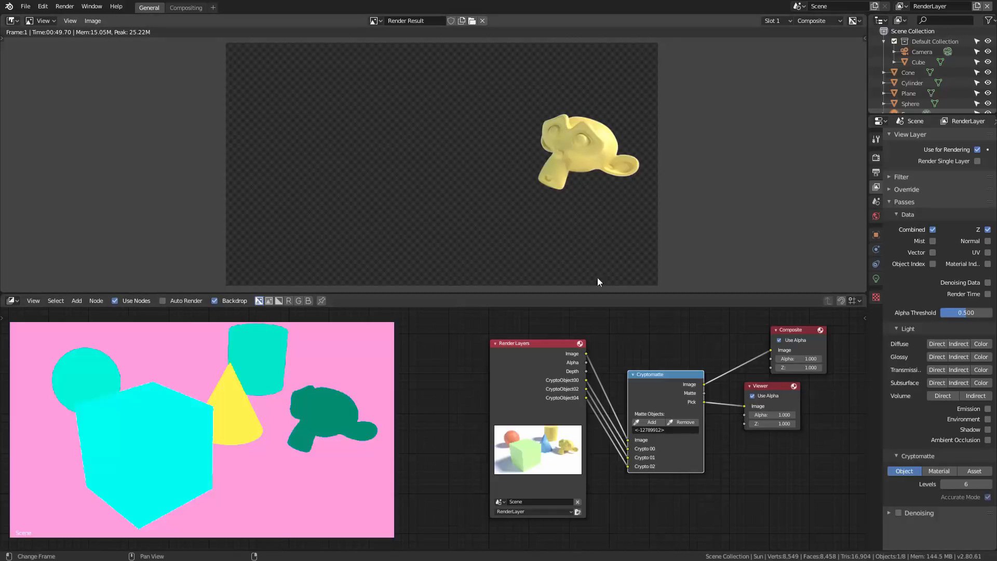
Preview the Cryptomatte Matte output through the Composite node and return Composite to the Image output.
left_click_drag(653, 372, 640, 371)
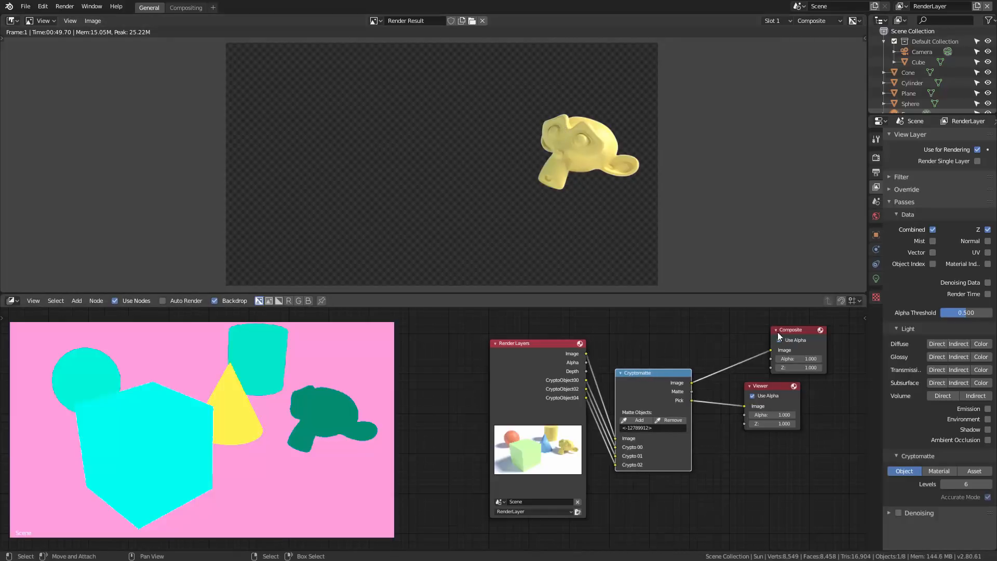
left_click_drag(692, 391, 772, 350)
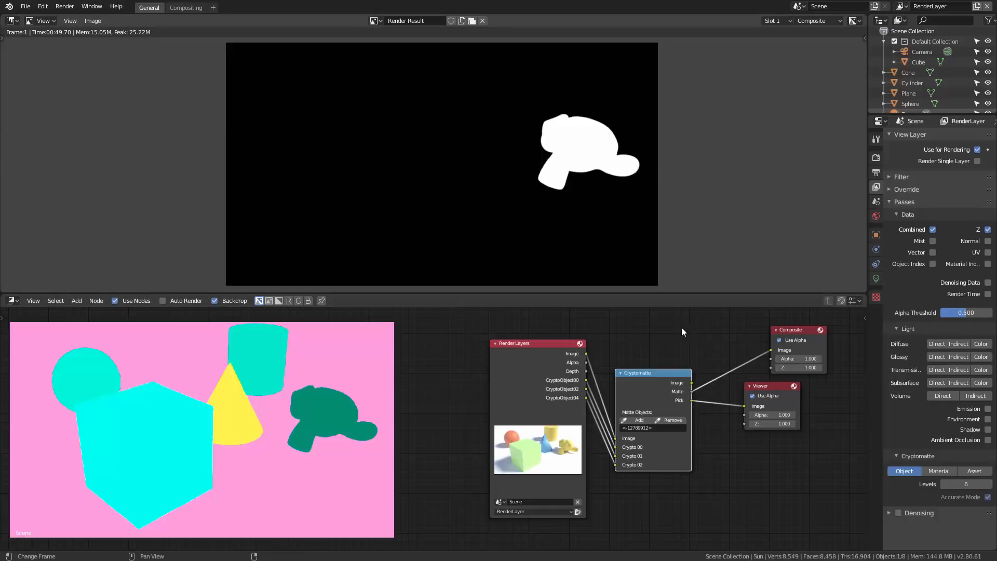
left_click_drag(691, 391, 773, 351)
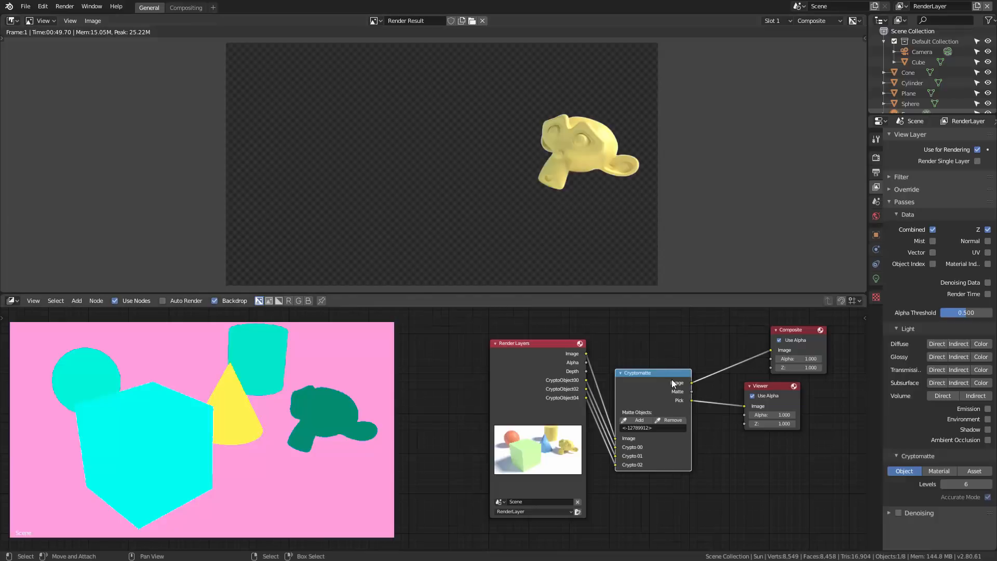
Spread out the Render Layers, Cryptomatte, Composite and Viewer nodes to free space above the Cryptomatte node.
left_click_drag(646, 372, 655, 412)
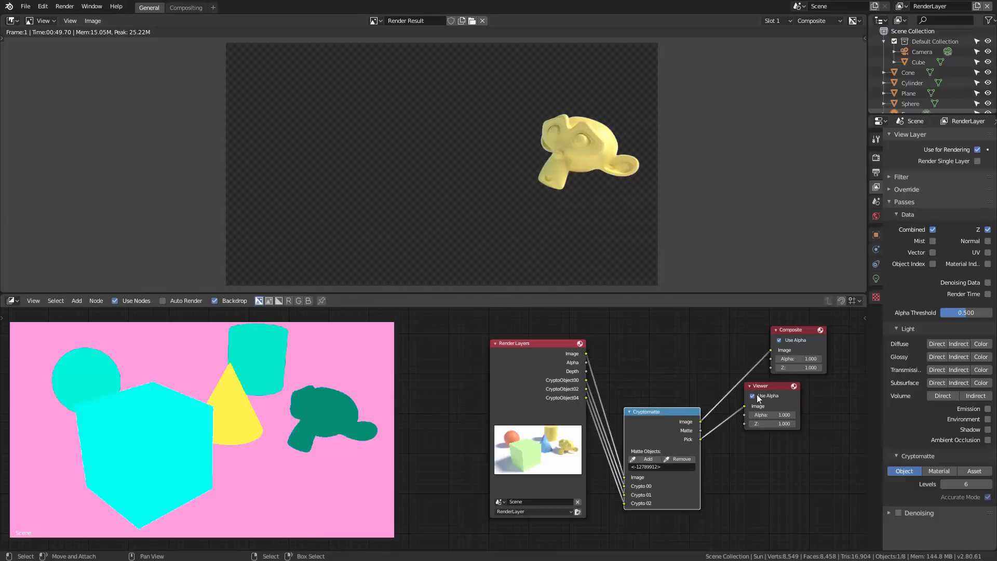
left_click_drag(776, 387, 817, 422)
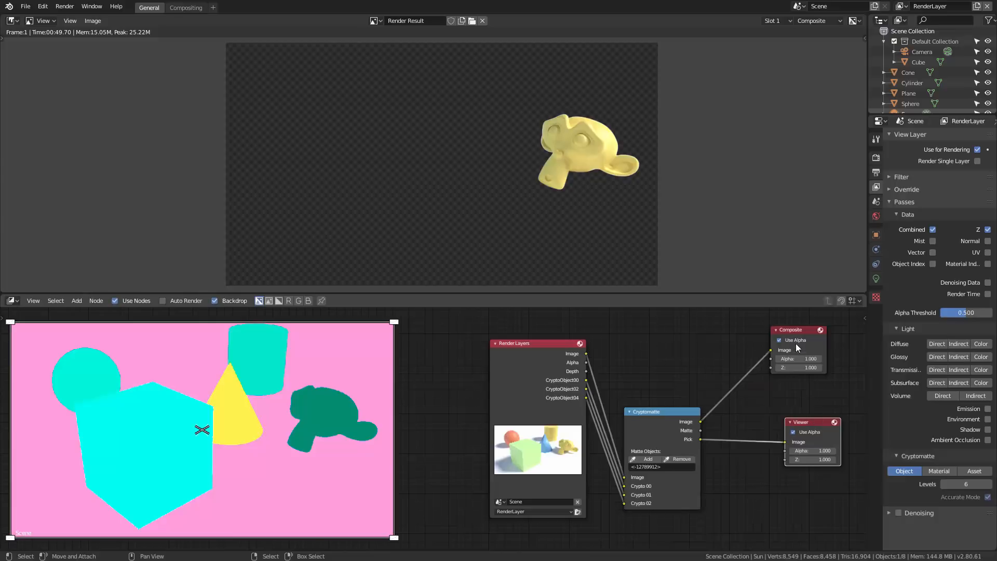
left_click_drag(796, 329, 814, 367)
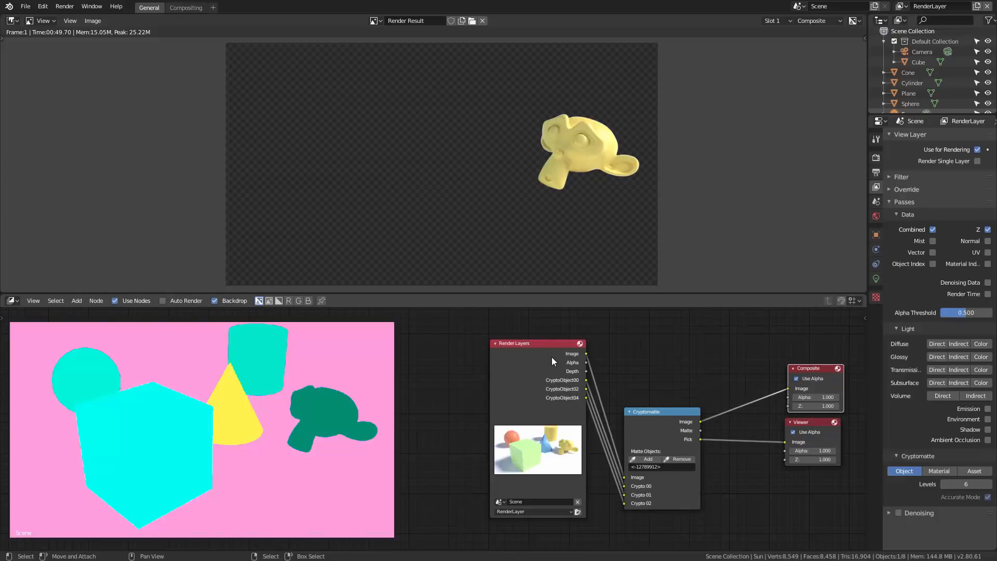
left_click_drag(542, 347, 489, 344)
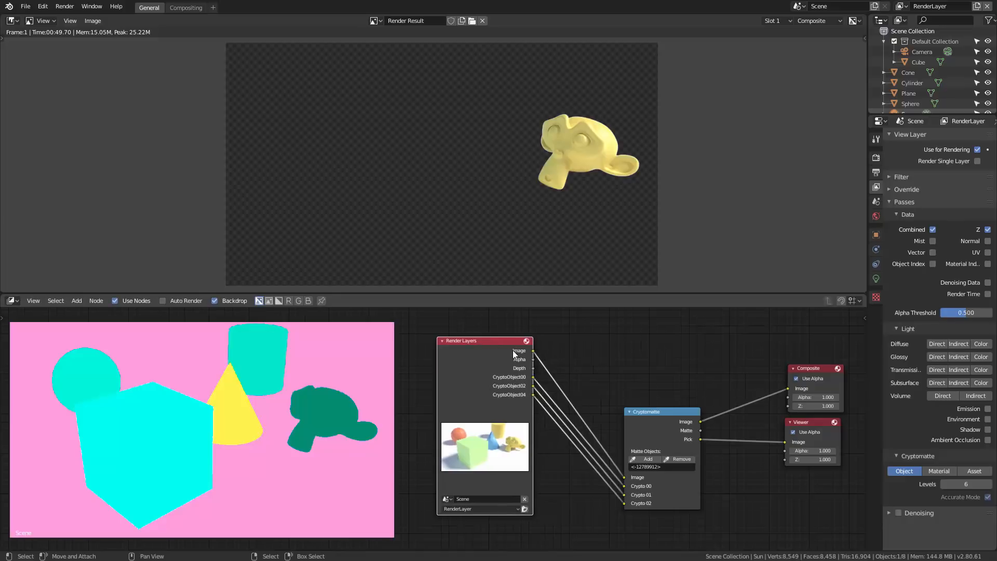
left_click_drag(650, 411, 591, 416)
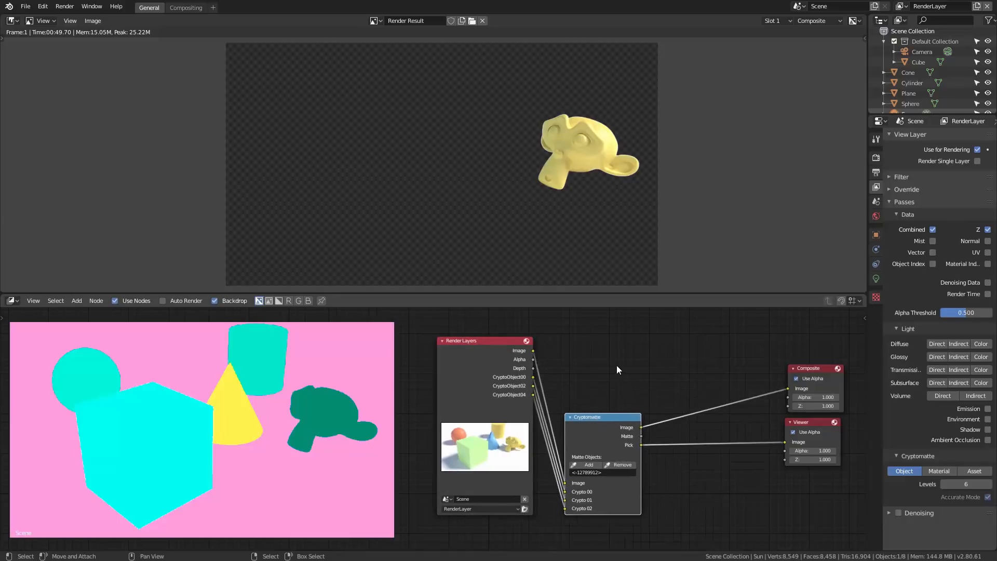
Add a Hue Saturation Value node and place it above the Cryptomatte node.
key("shift+a")
mouse_move(604, 399)
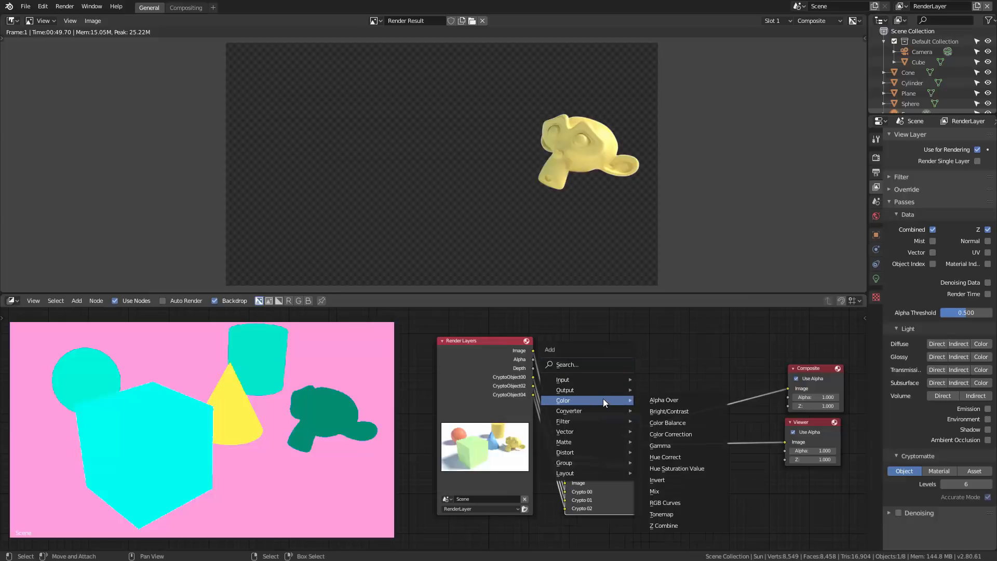
left_click(687, 466)
left_click(580, 333)
middle_click_drag(647, 343, 675, 365)
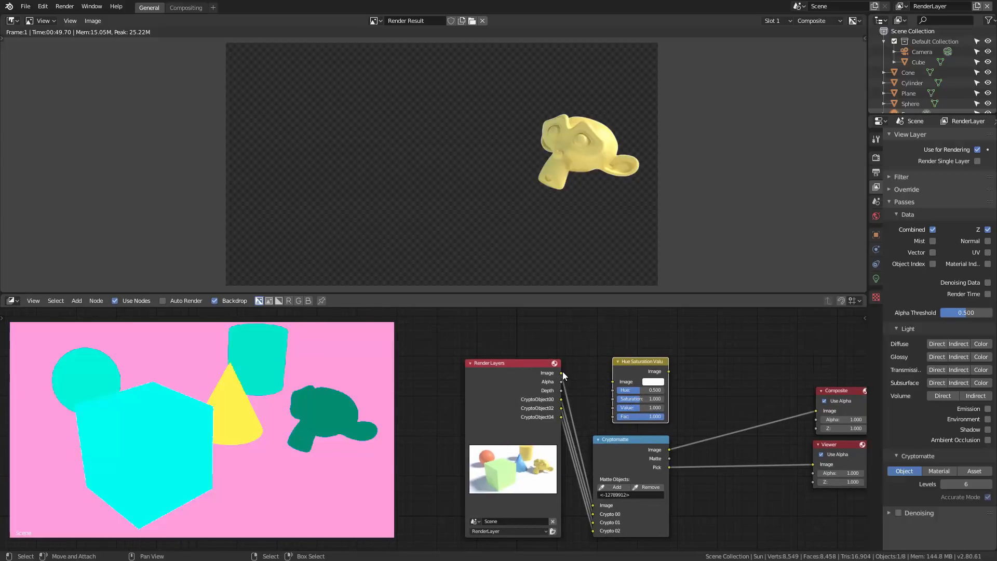
Feed the Render Layers Image output into the Hue Saturation Value node and set its Saturation to 0.
left_click_drag(561, 373, 549, 374)
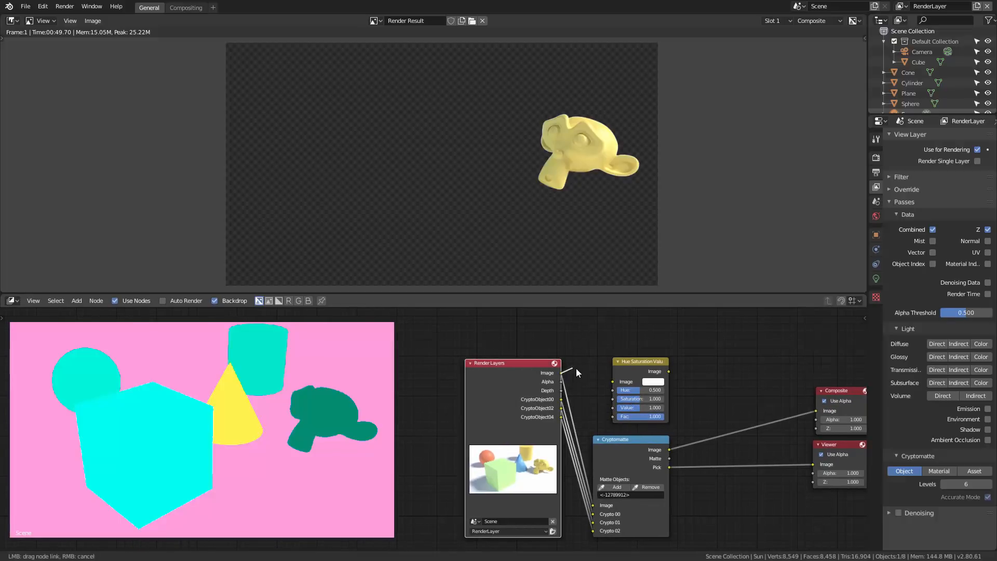
left_click_drag(615, 379, 639, 342)
left_click_drag(653, 381, 628, 382)
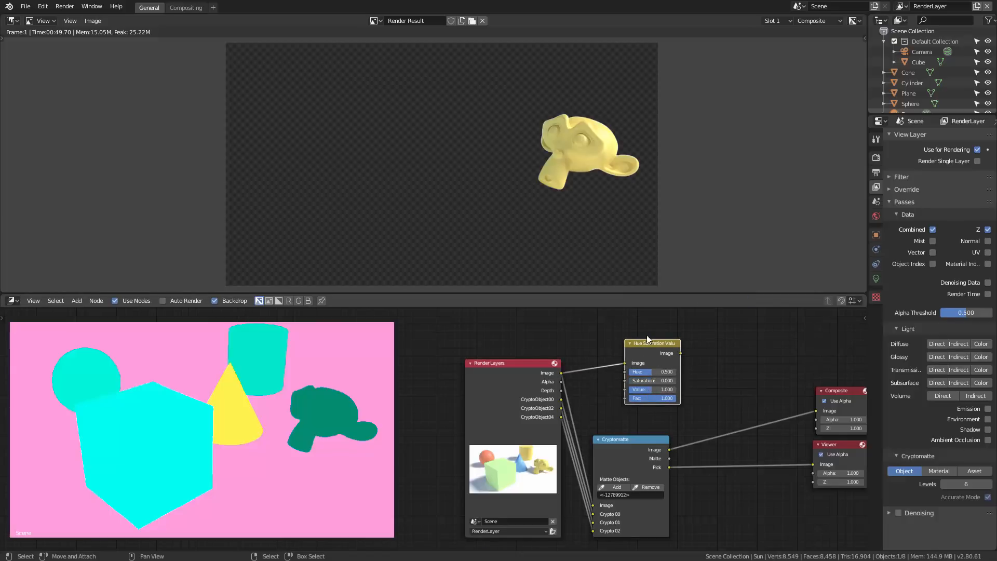
Disconnect Composite from the Cryptomatte node and rearrange the Hue Saturation Value and Cryptomatte nodes to leave room before Composite.
mouse_move(648, 348)
left_mouse_down()
mouse_move(643, 367)
mouse_move(716, 369)
mouse_move(810, 407)
mouse_move(835, 391)
mouse_move(802, 387)
mouse_move(758, 404)
mouse_move(644, 358)
left_mouse_up()
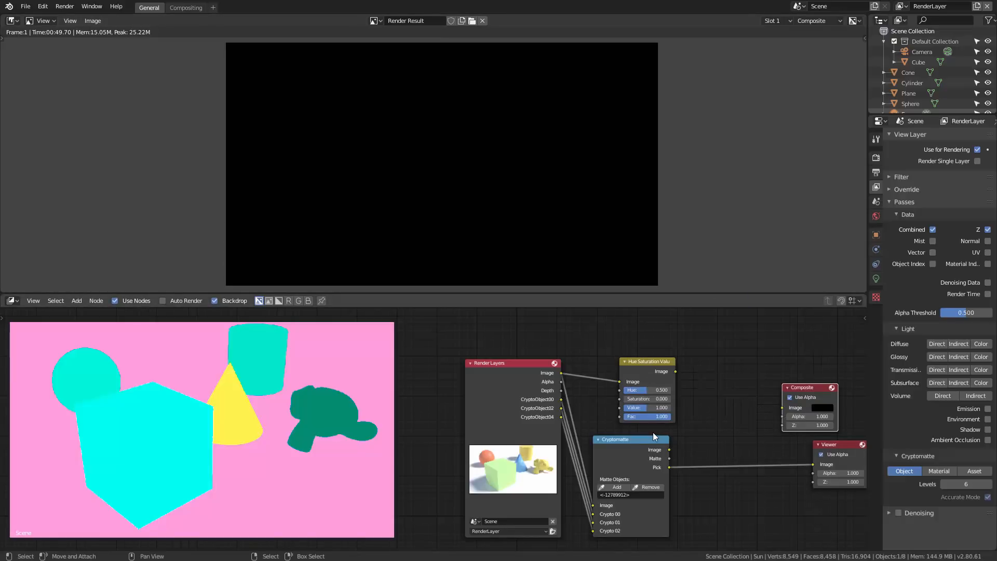
left_click_drag(651, 441, 675, 463)
left_click_drag(643, 362, 661, 388)
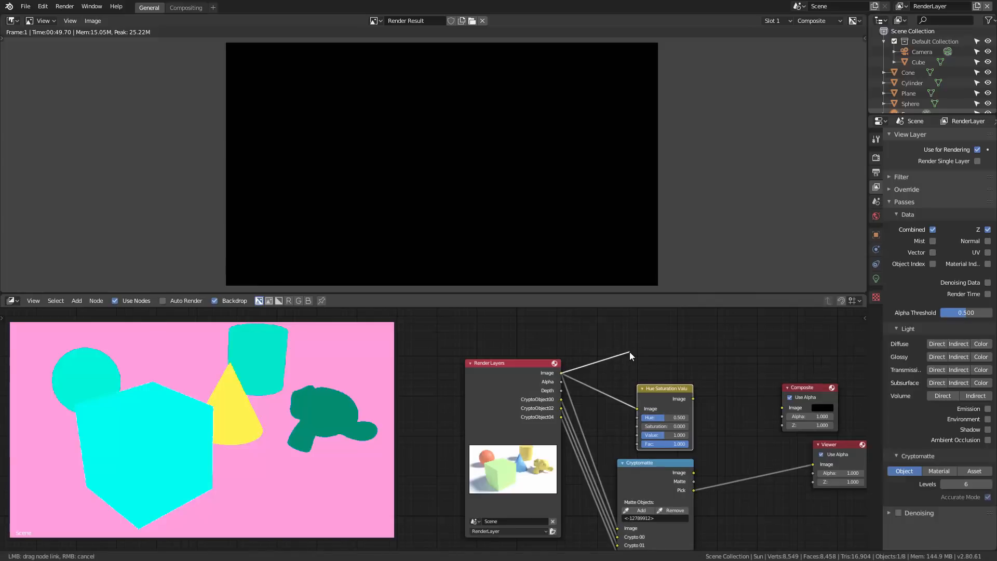
left_click_drag(630, 353, 679, 359)
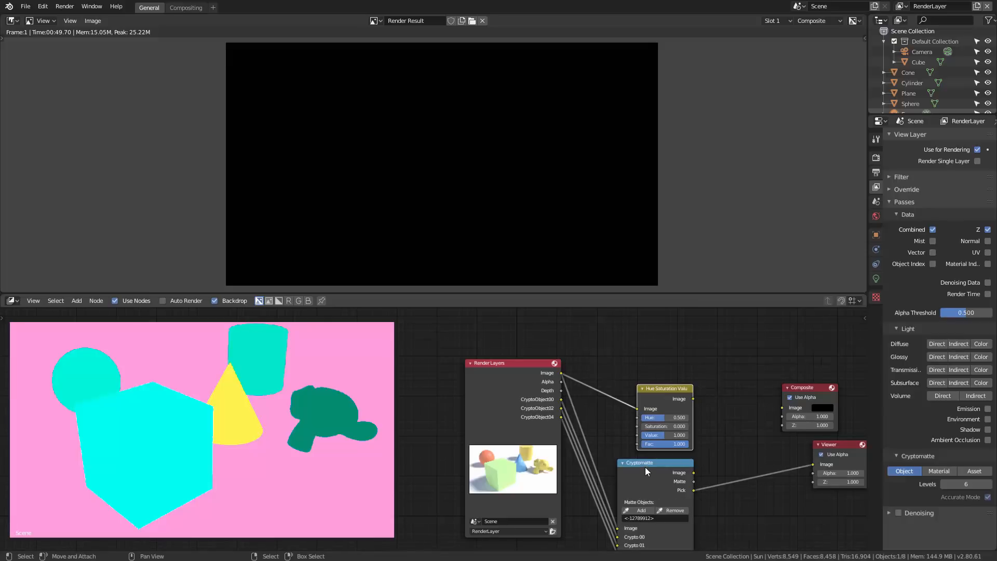
left_click_drag(643, 465, 637, 465)
left_click_drag(679, 385, 641, 381)
Add a Mix node with the Render Layers Image as its first image and the Hue Saturation Value output as its second.
key("shift+a")
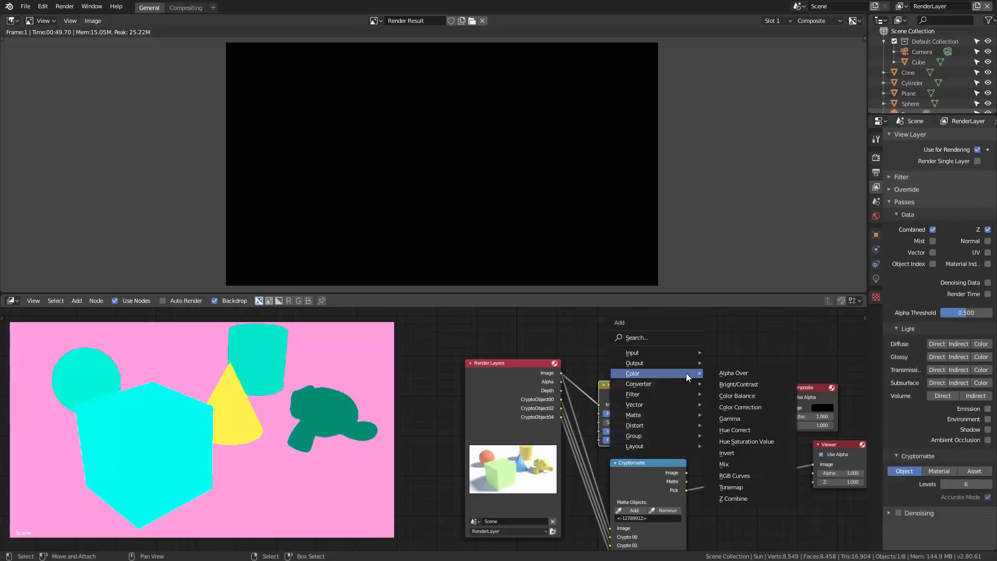
left_click(746, 464)
left_click(689, 347)
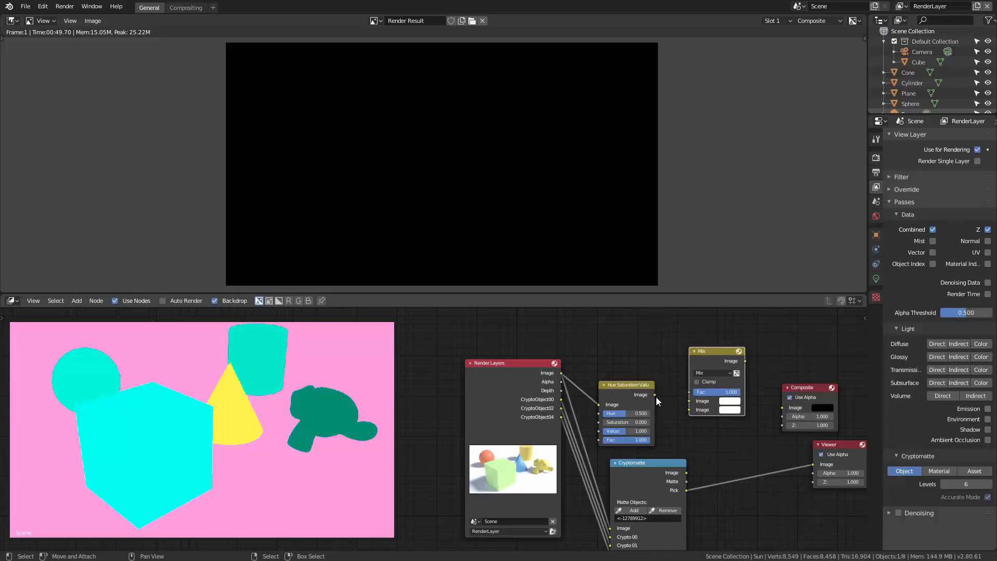
left_click_drag(654, 395, 690, 410)
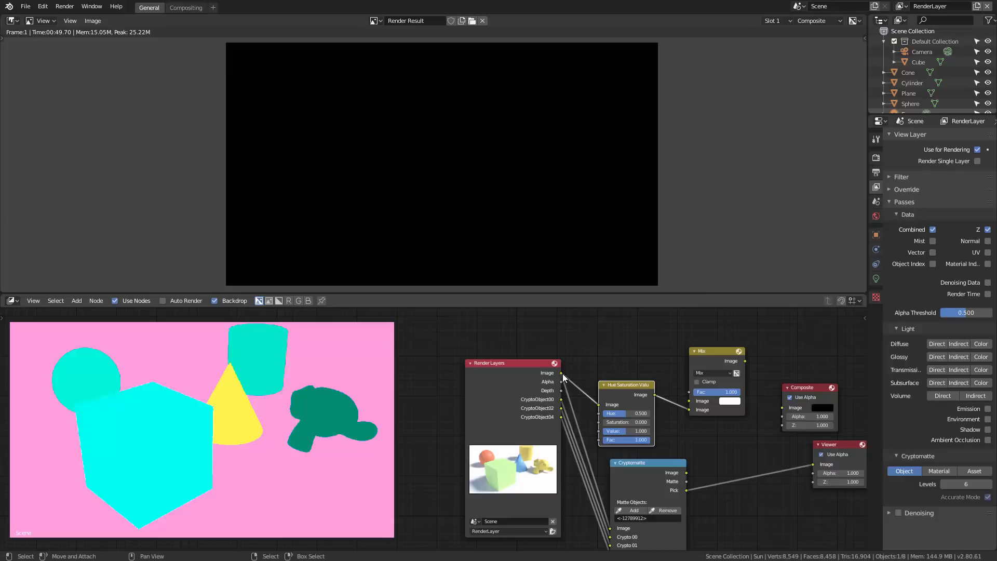
left_click_drag(562, 373, 690, 401)
left_click_drag(706, 354, 710, 332)
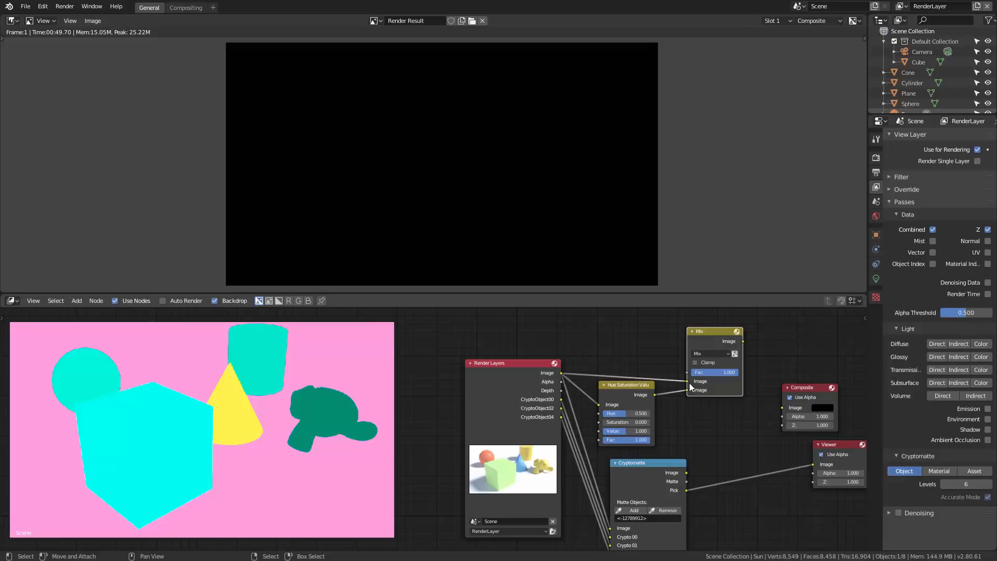
Drive the Mix node's Fac with the Cryptomatte Matte output and connect the Mix result to Composite.
left_click_drag(685, 382, 687, 390)
left_click_drag(686, 481, 686, 372)
left_click_drag(700, 330, 802, 348)
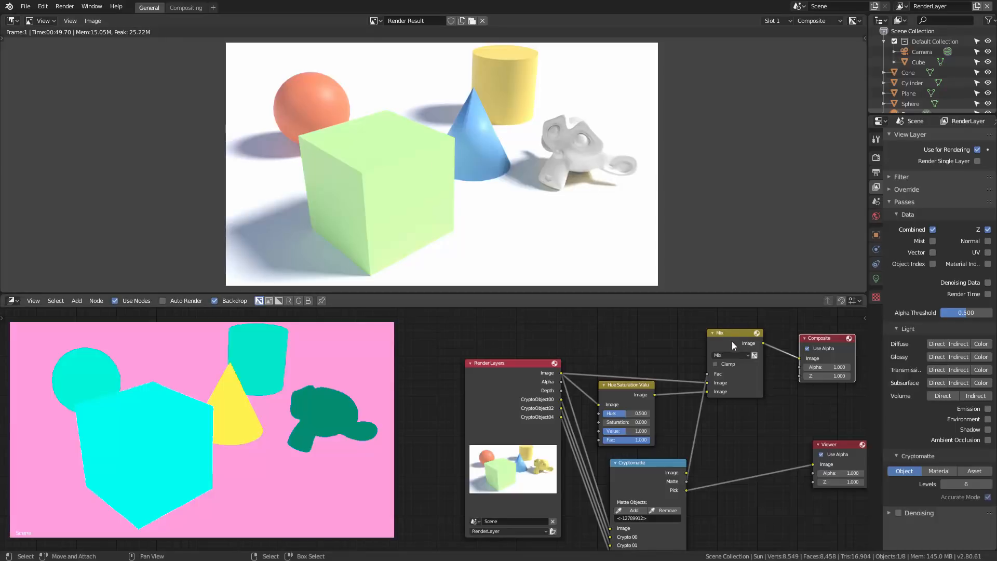
Preview the Cryptomatte Matte output through the Composite node, restore the Mix result as its input, and reposition the Mix node.
mouse_move(732, 336)
left_mouse_down()
mouse_move(738, 344)
mouse_move(736, 334)
left_mouse_up()
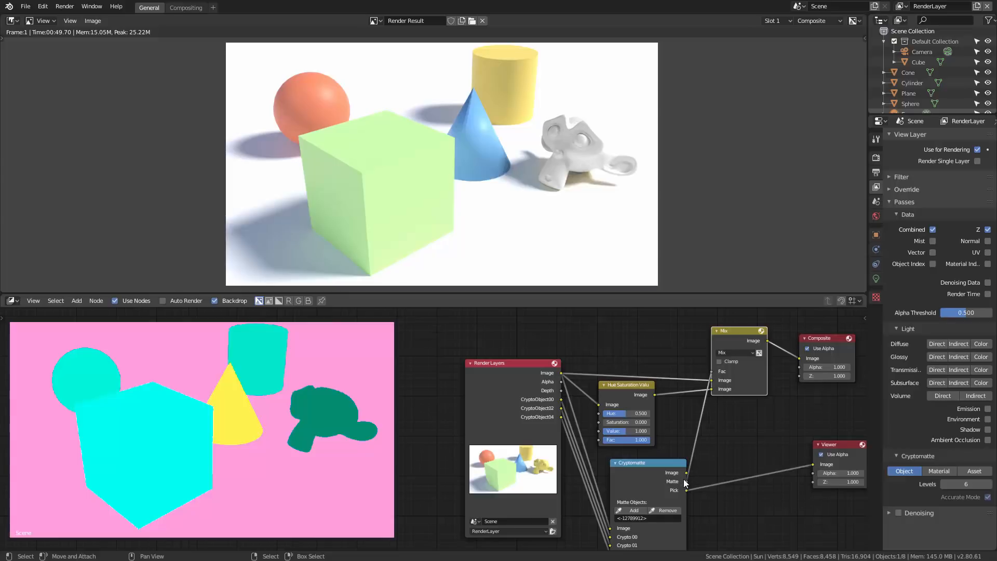
left_click_drag(687, 481, 799, 359)
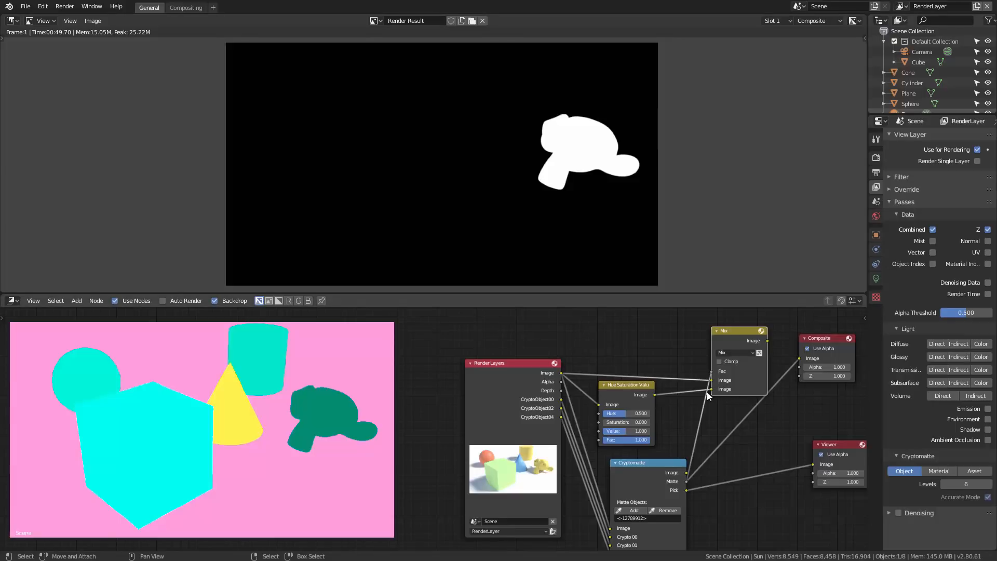
left_click_drag(769, 341, 799, 359)
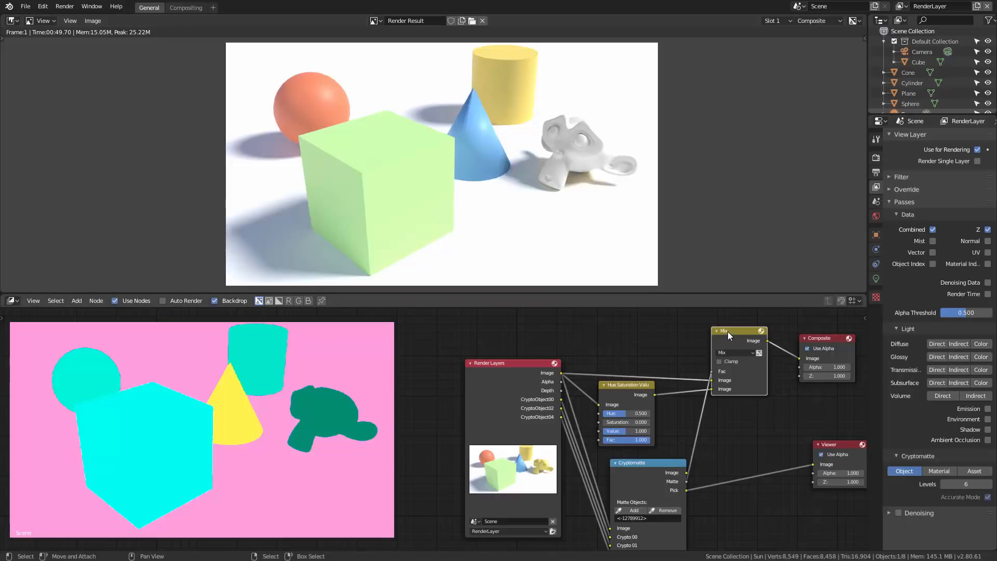
mouse_move(727, 331)
left_mouse_down()
mouse_move(736, 345)
mouse_move(719, 336)
left_mouse_up()
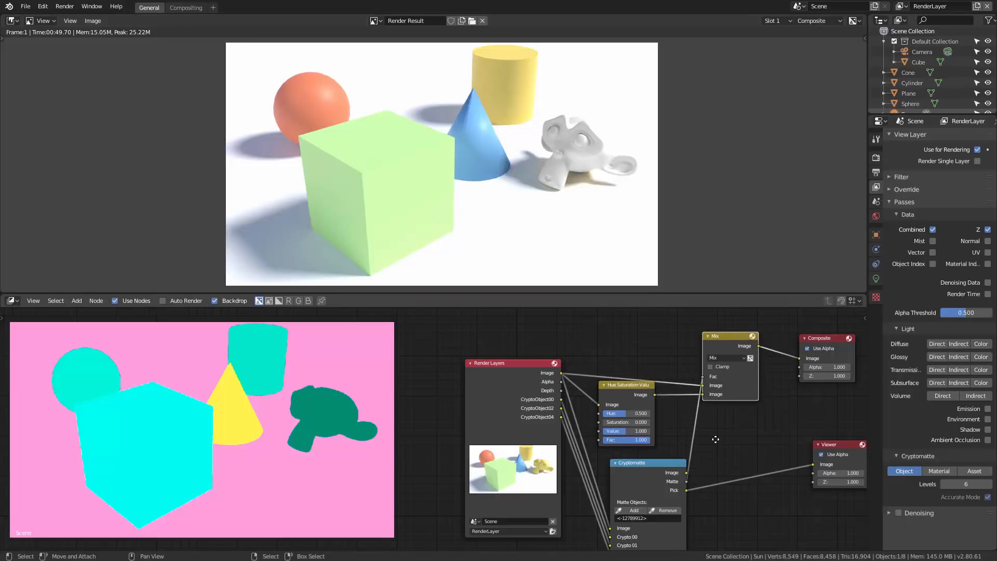
Add the sphere to the Cryptomatte node's matte objects by sampling it in the pick backdrop.
middle_click_drag(716, 439, 698, 423)
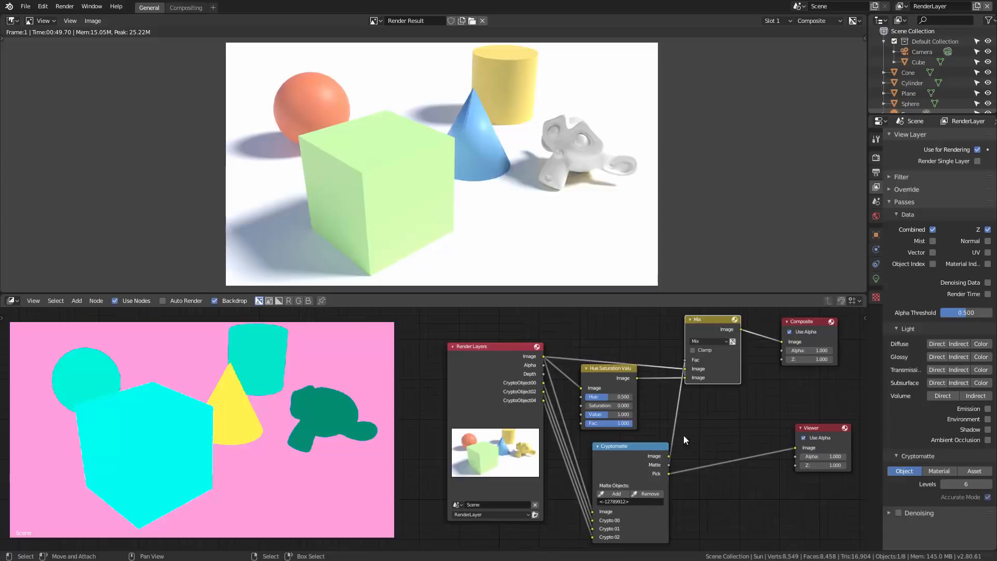
left_click(629, 447)
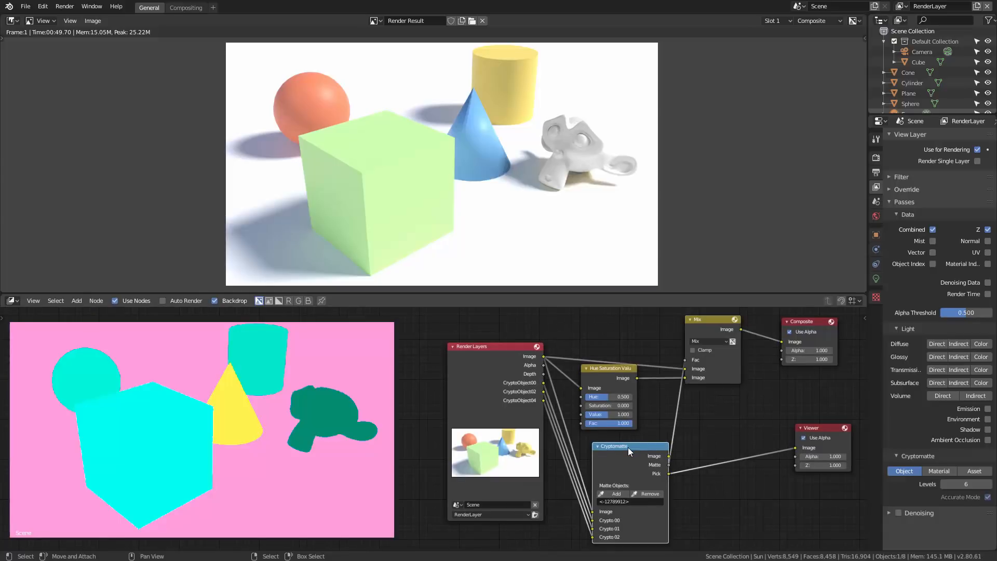
left_click(619, 494)
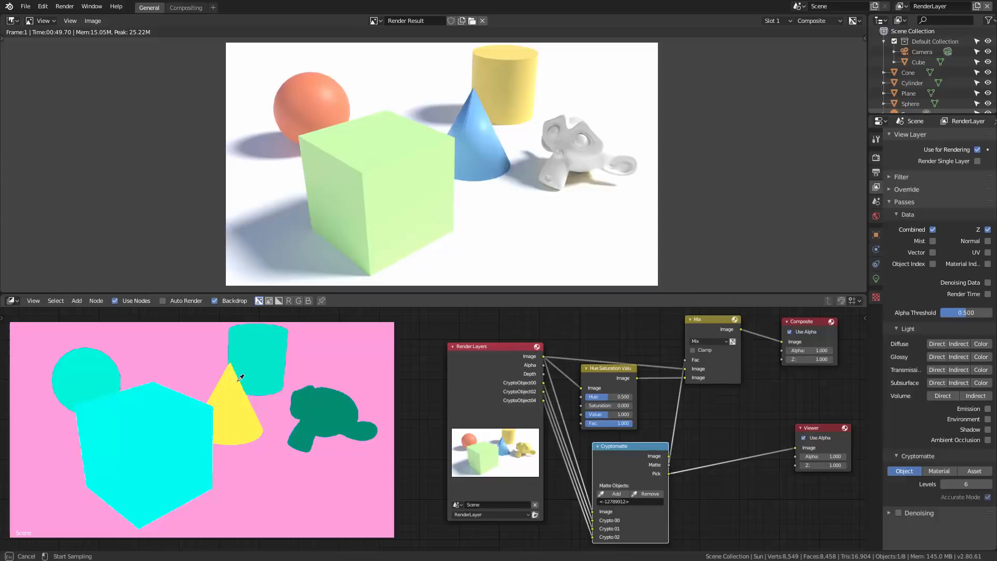
left_click(97, 370)
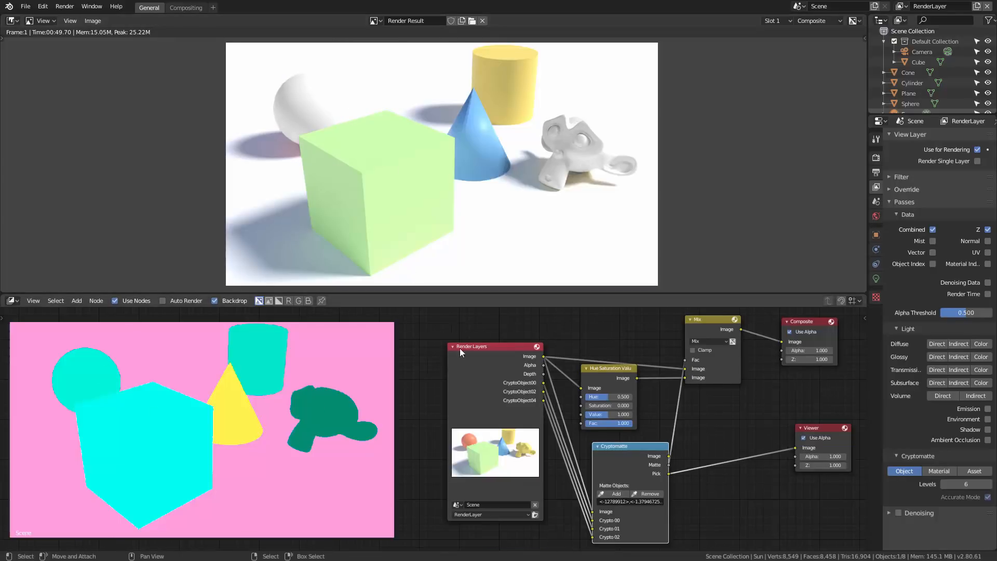
Remove the monkey from the Cryptomatte node's matte objects and add the cube instead.
left_click(650, 492)
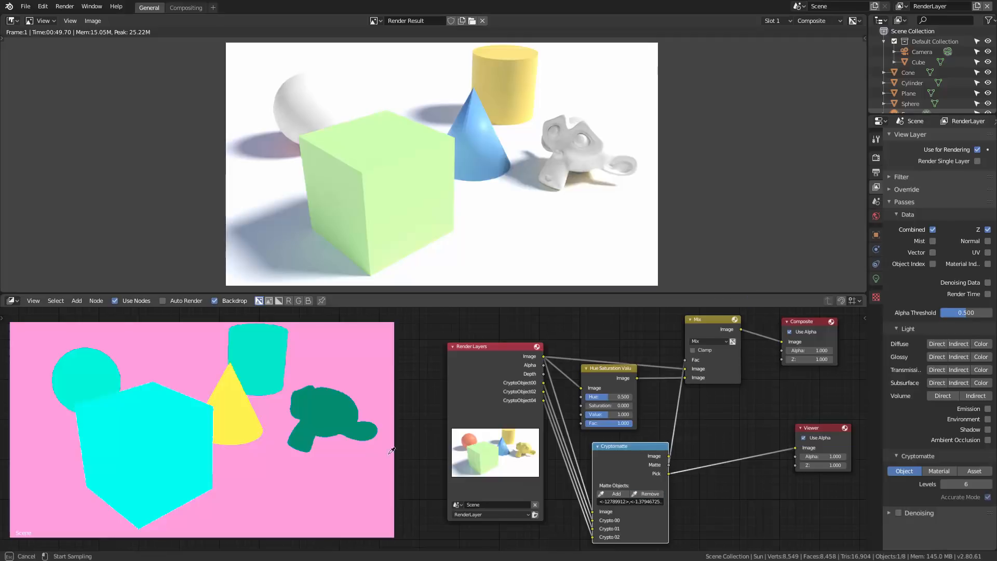
left_click(322, 400)
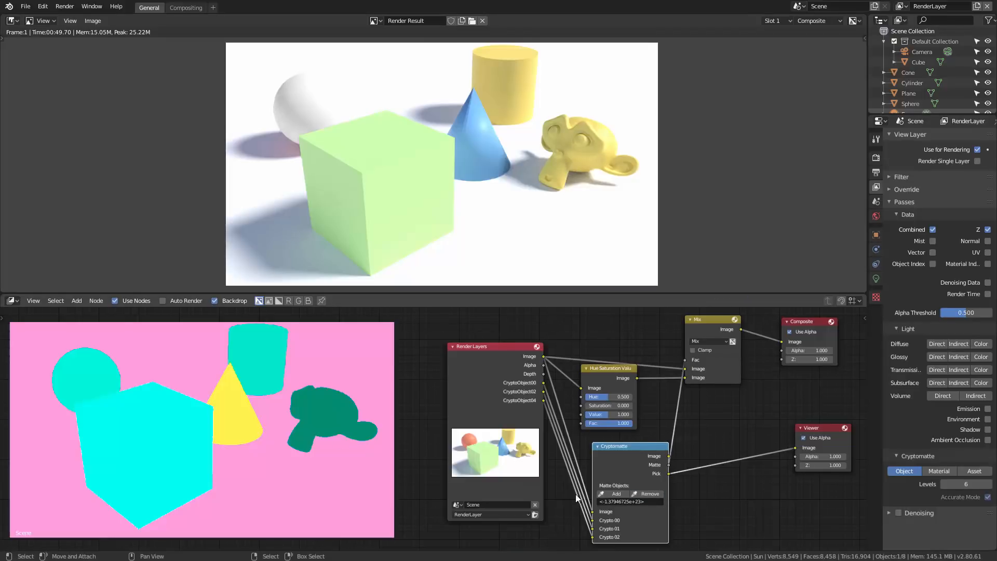
left_click(620, 493)
left_click(151, 427)
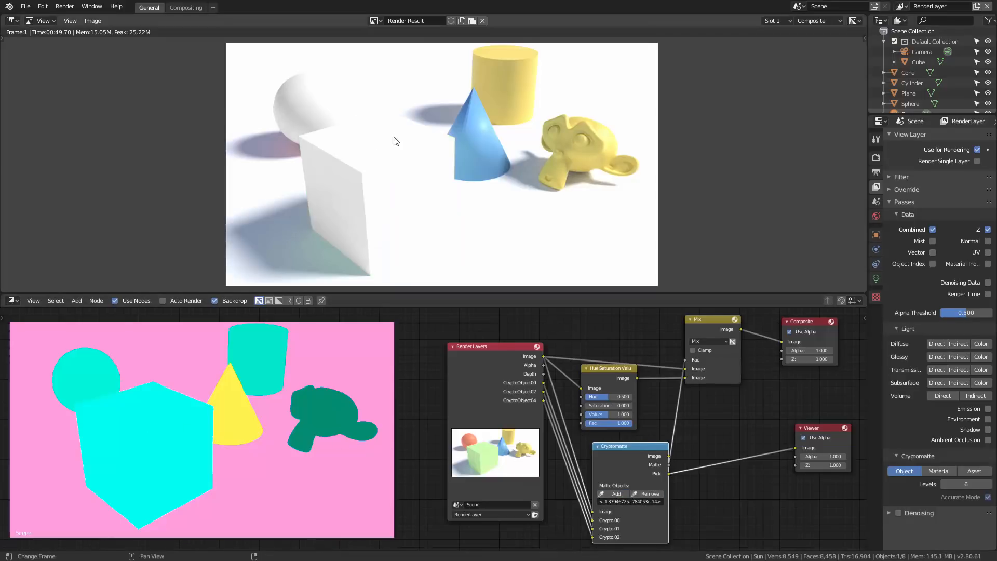